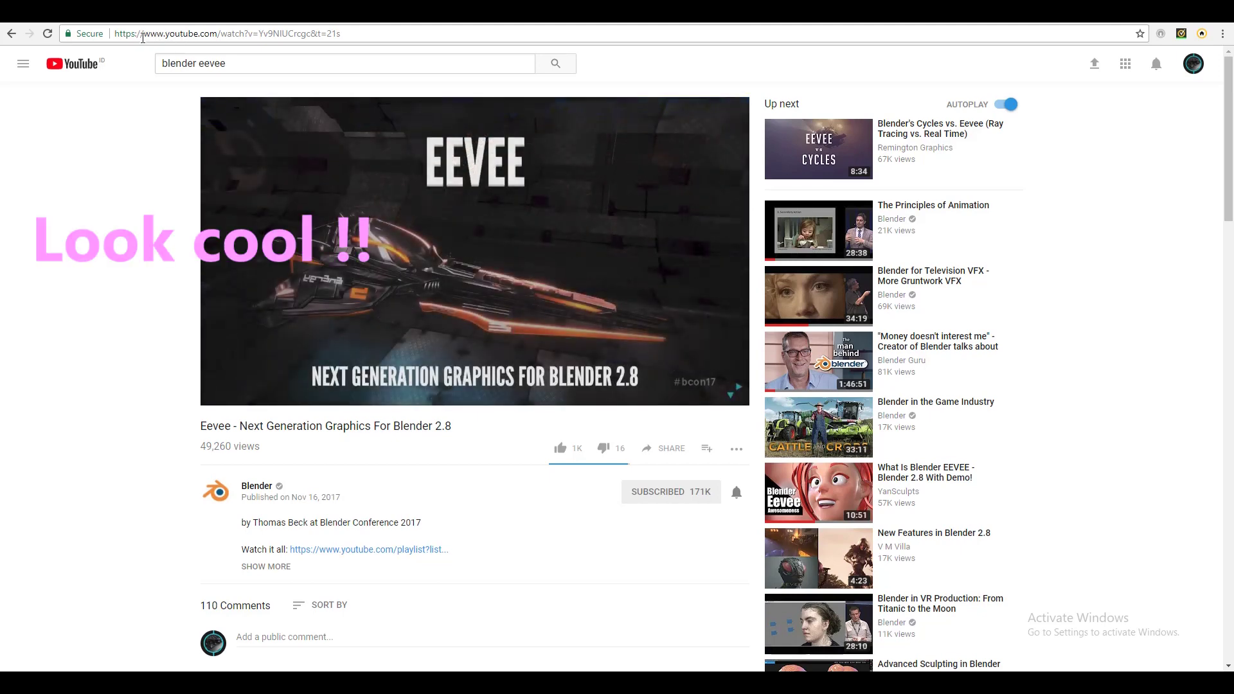
Step: Search the web for blender 2.8
{"action": "left_click", "coordinate": [167, 31]}
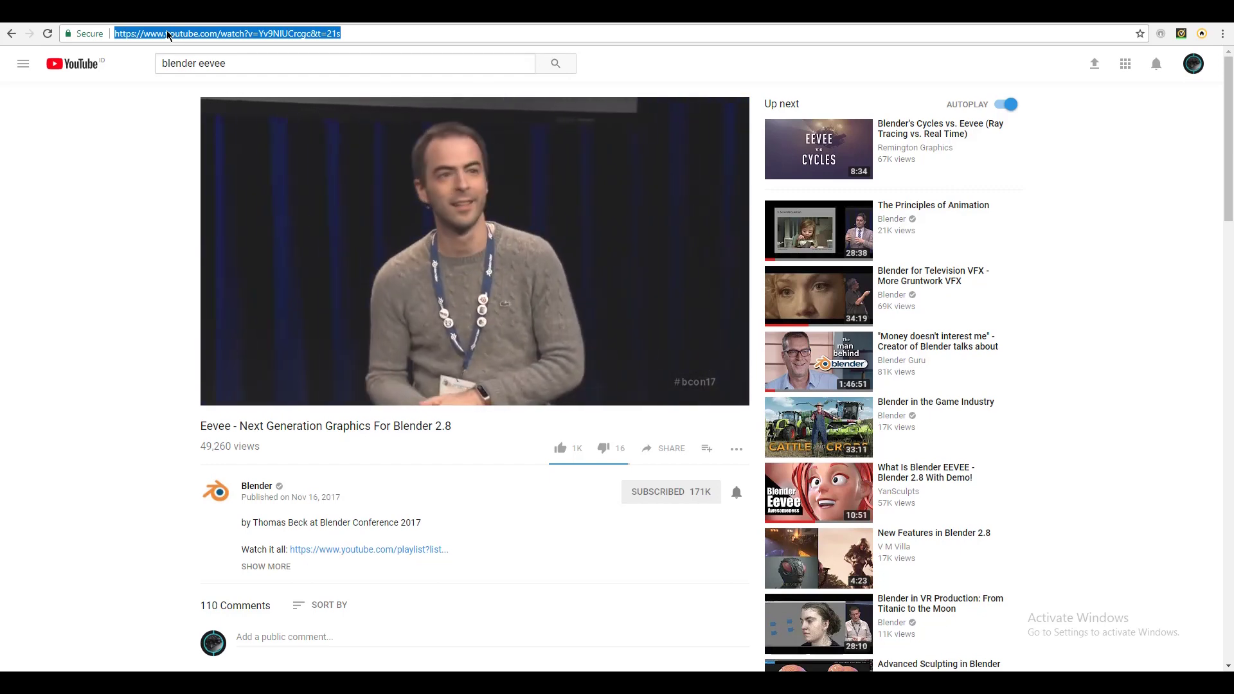
{"action": "type", "text": "b:e"}
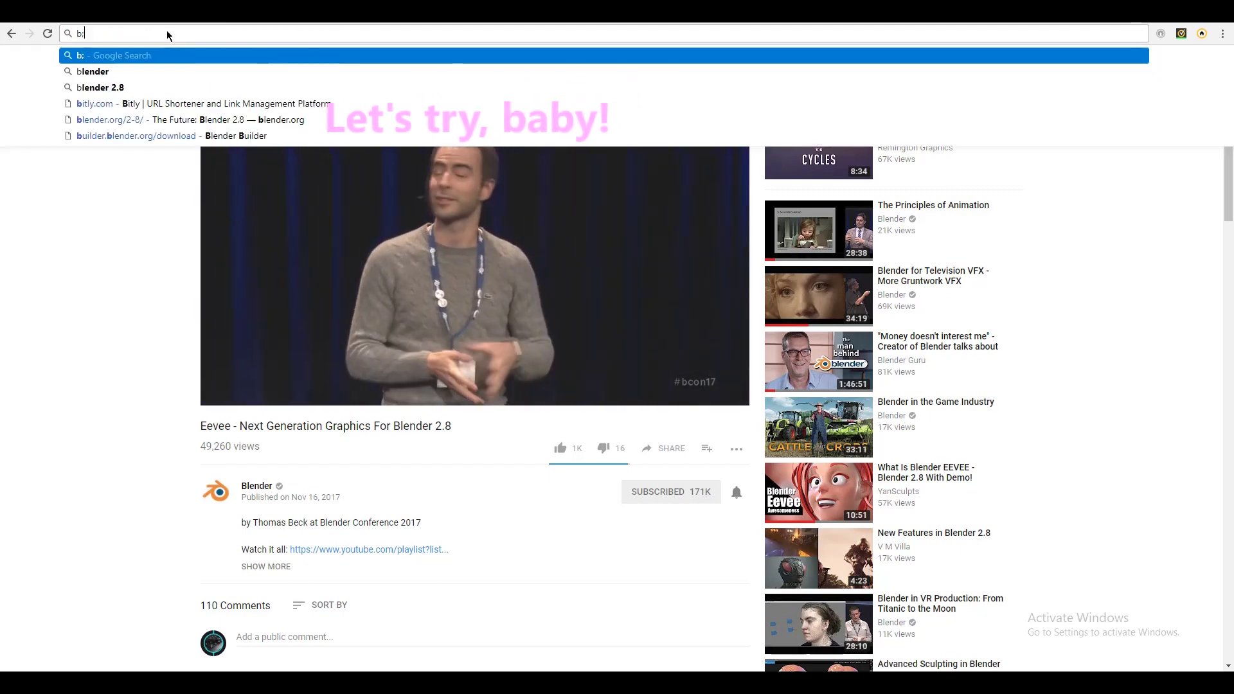
{"action": "key", "text": "BackSpace"}
{"action": "key", "text": "BackSpace"}
{"action": "type", "text": "len"}
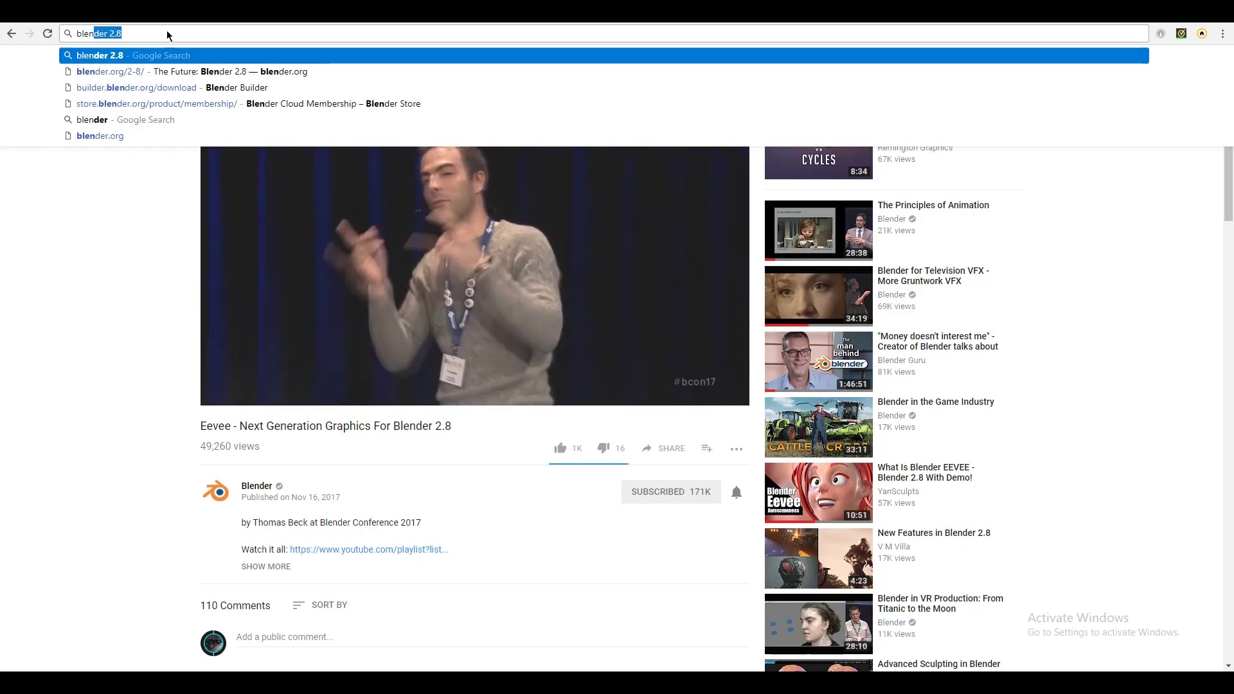
{"action": "left_click", "coordinate": [115, 251]}
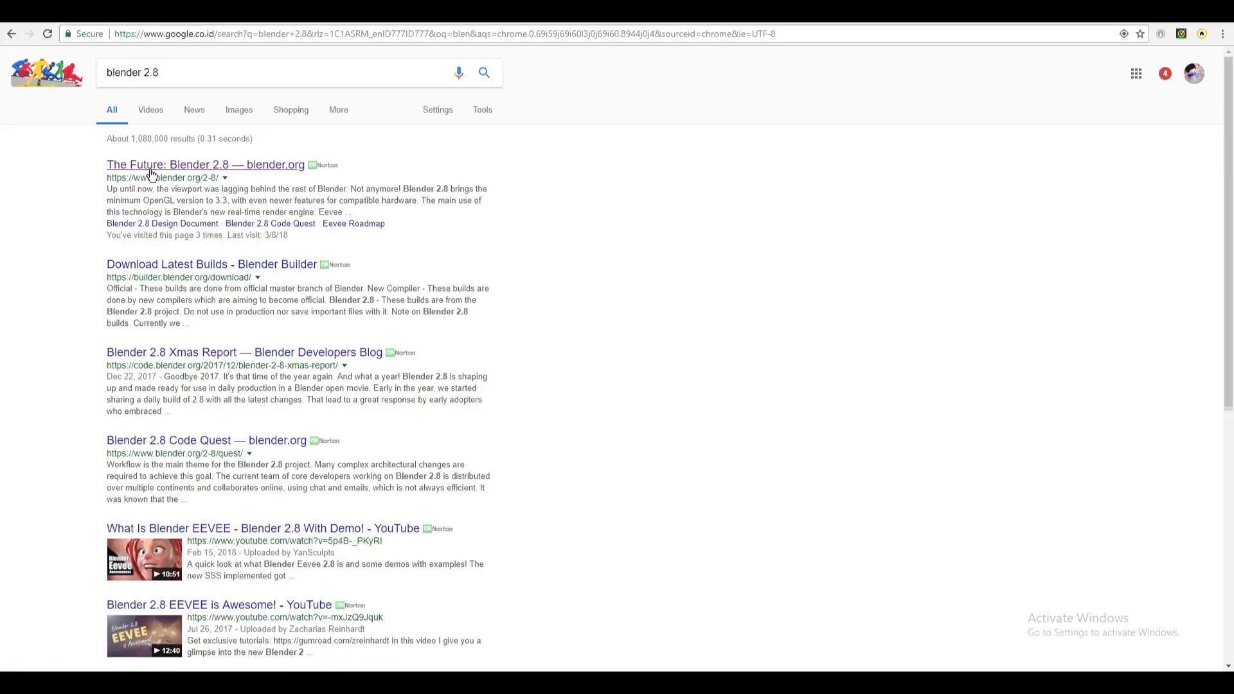
Step: Open the blender.org page about Blender 2.8 from the results and follow its Download Blender 2.8 link
{"action": "left_click", "coordinate": [154, 175]}
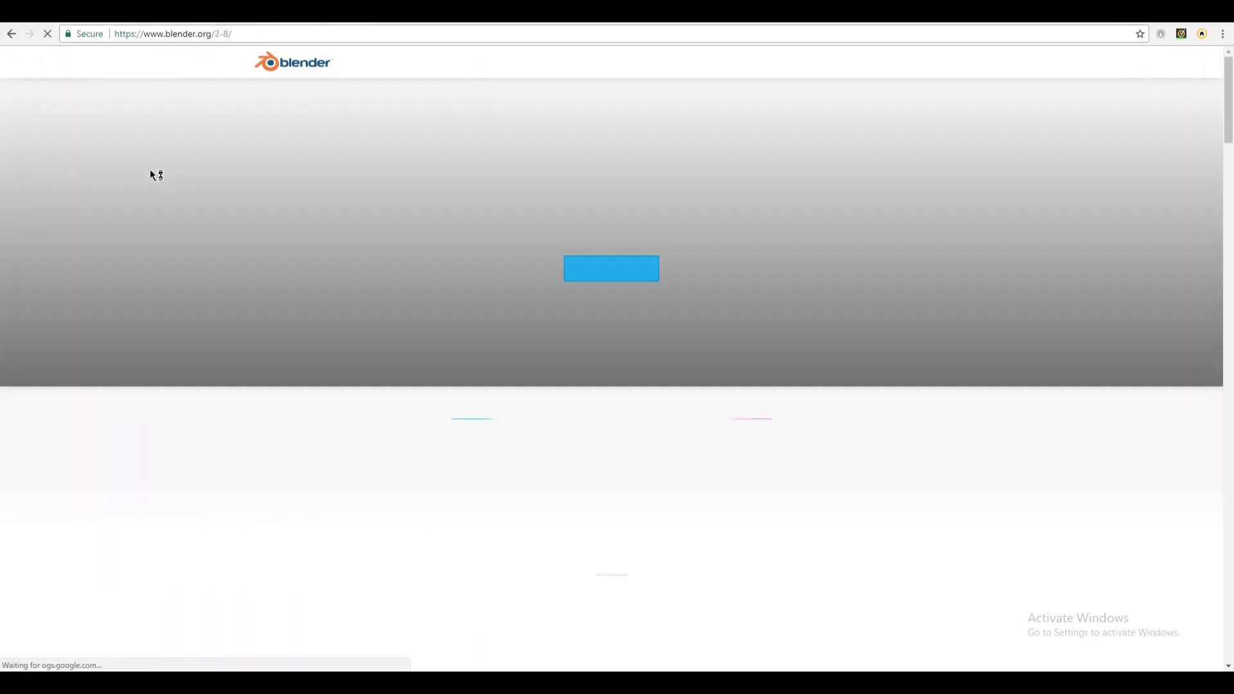
{"action": "scroll", "coordinate": [639, 540], "scroll_direction": "down", "scroll_amount": 15}
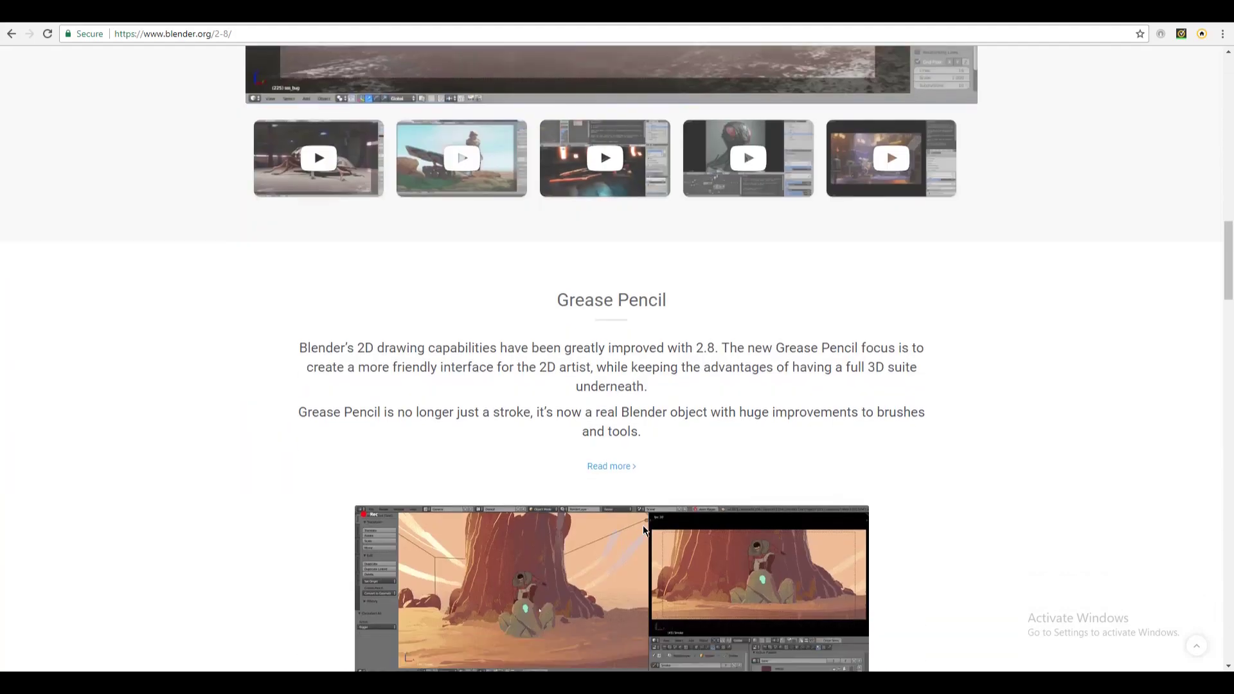
{"action": "scroll", "coordinate": [644, 530], "scroll_direction": "down", "scroll_amount": 20}
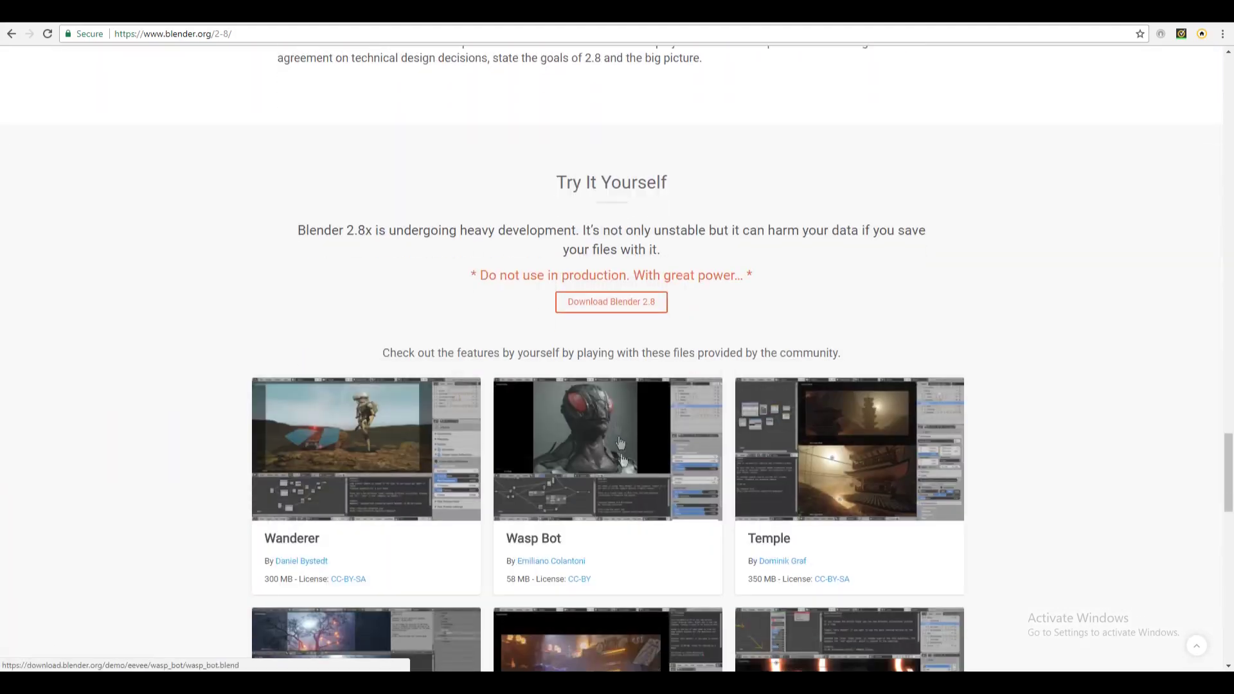
{"action": "left_click", "coordinate": [609, 305]}
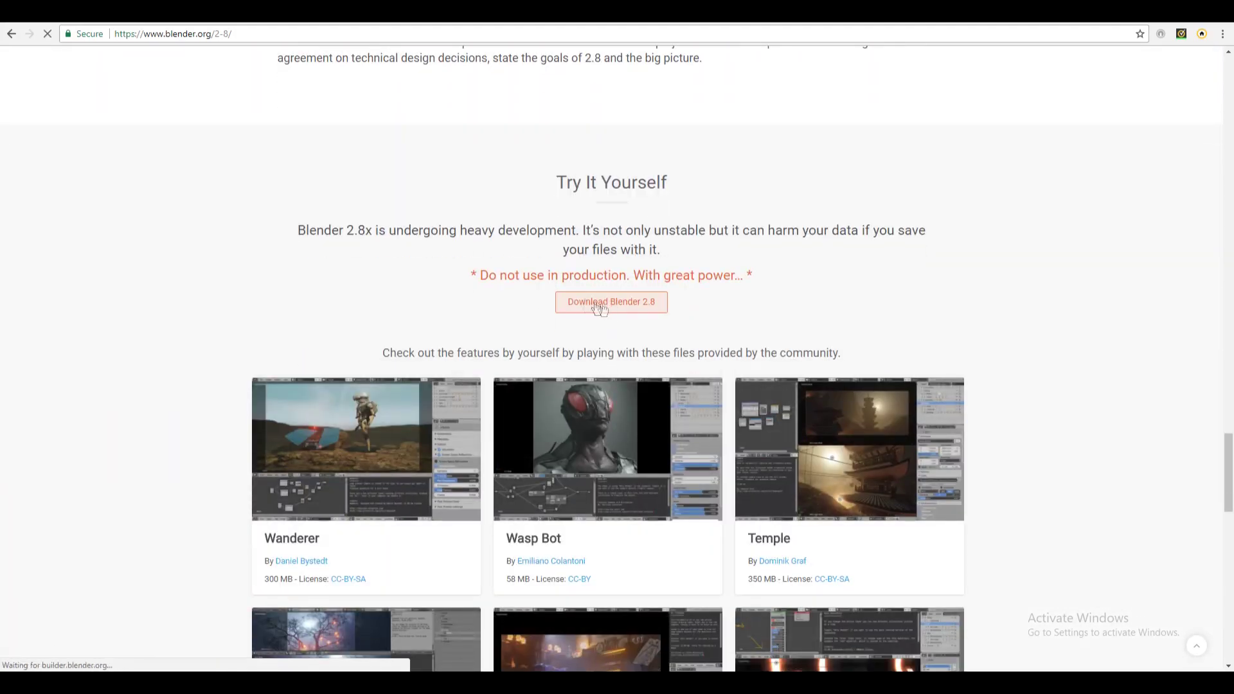
Step: Look over the available Blender 2.8 builds, and return to the Blender 2.8 page to browse the community demo files
{"action": "scroll", "coordinate": [394, 513], "scroll_direction": "down", "scroll_amount": 3}
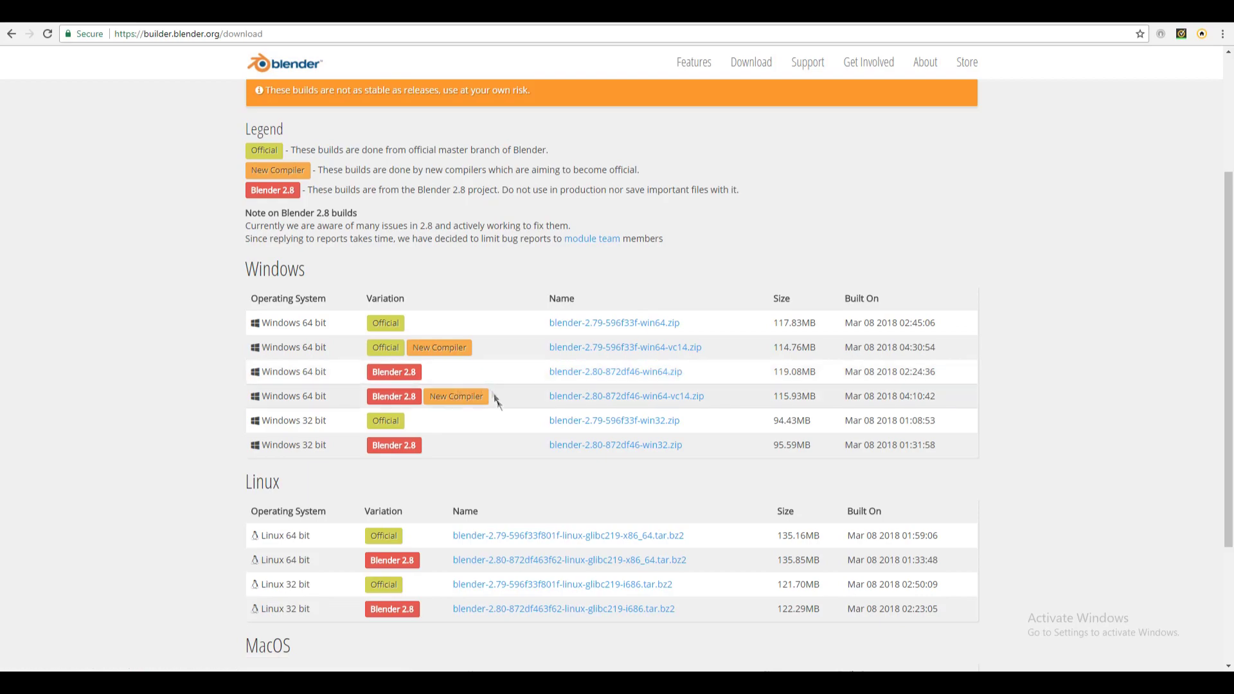
{"action": "scroll", "coordinate": [498, 443], "scroll_direction": "down", "scroll_amount": 3}
{"action": "scroll", "coordinate": [500, 448], "scroll_direction": "up", "scroll_amount": 4}
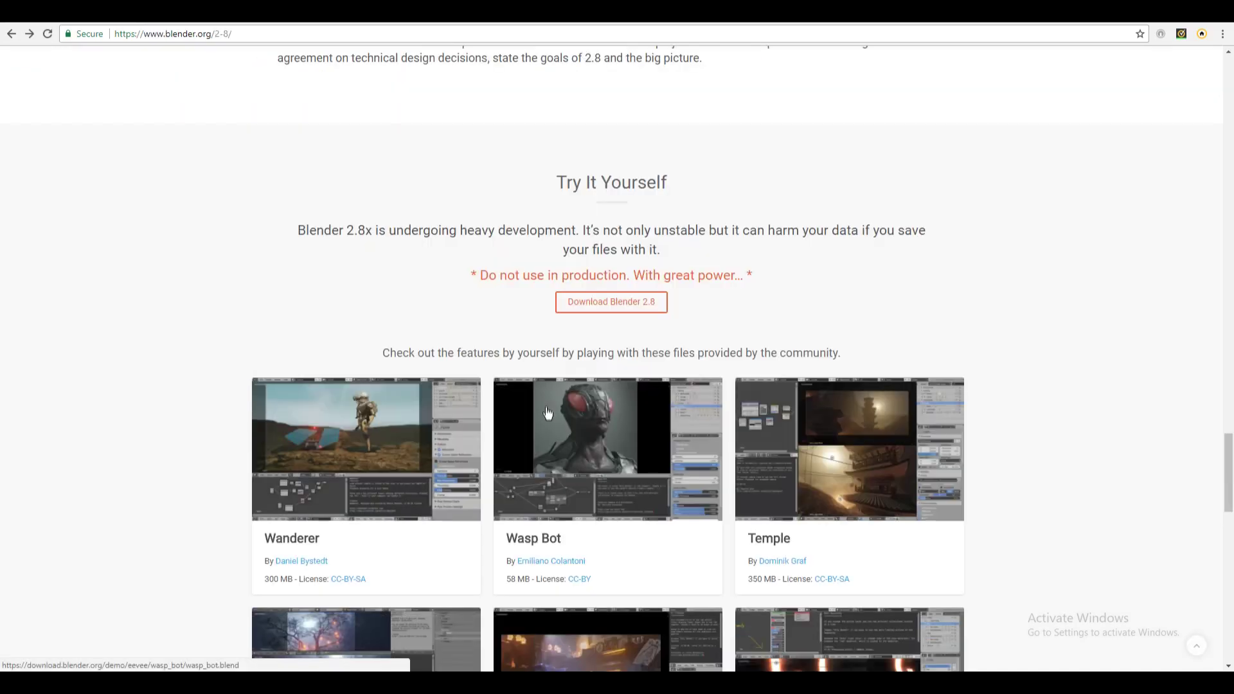
{"action": "scroll", "coordinate": [548, 413], "scroll_direction": "down", "scroll_amount": 5}
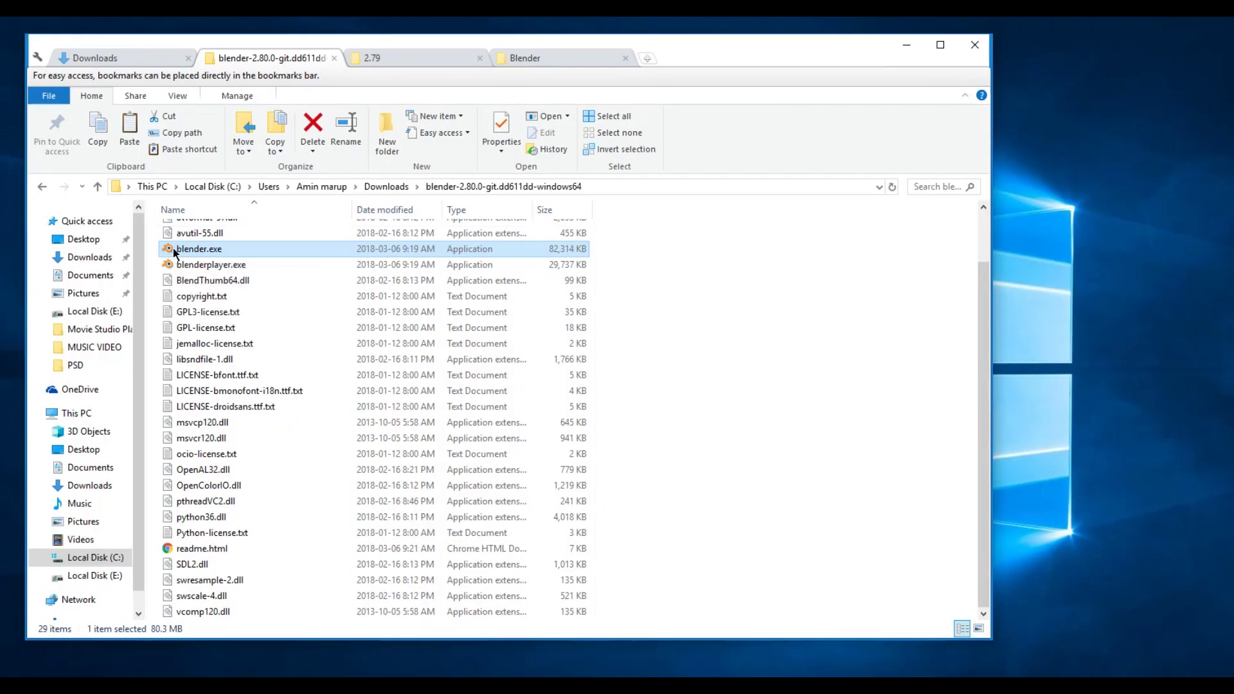
Step: Launch blender.exe from the blender-2.80.0-git.dd611dd-windows64 folder and dismiss the splash screen
{"action": "right_click", "coordinate": [170, 252]}
{"action": "left_click", "coordinate": [198, 282]}
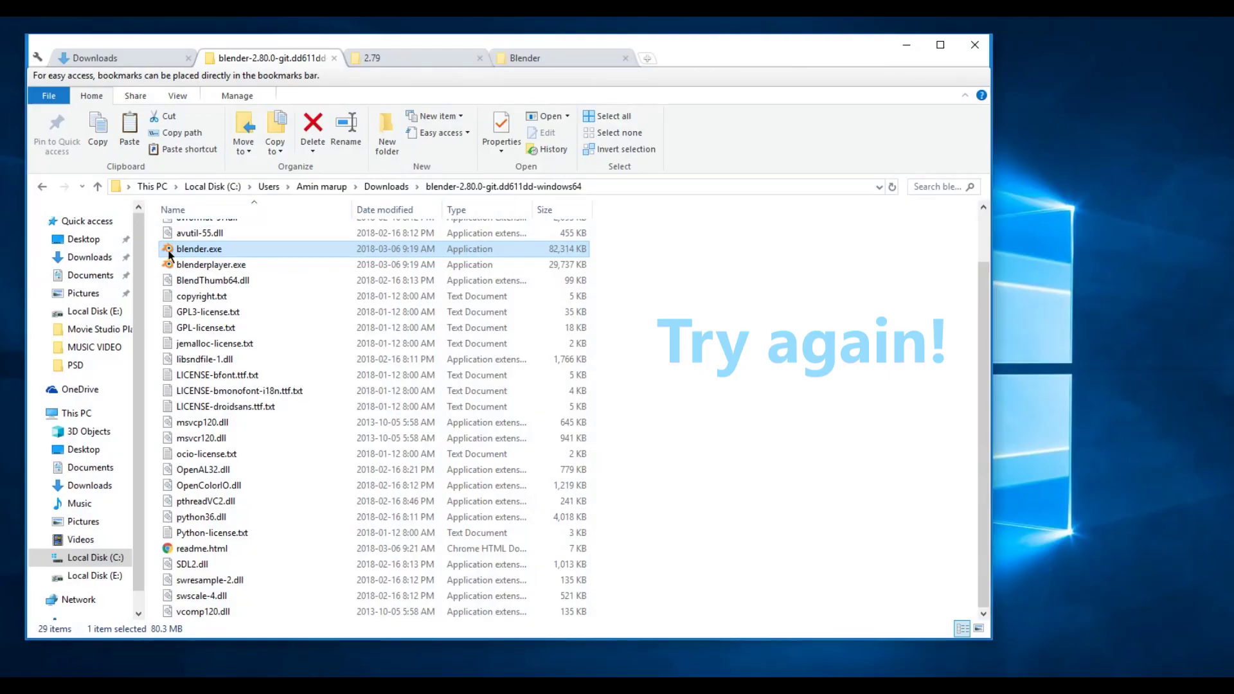
{"action": "double_click", "coordinate": [168, 251]}
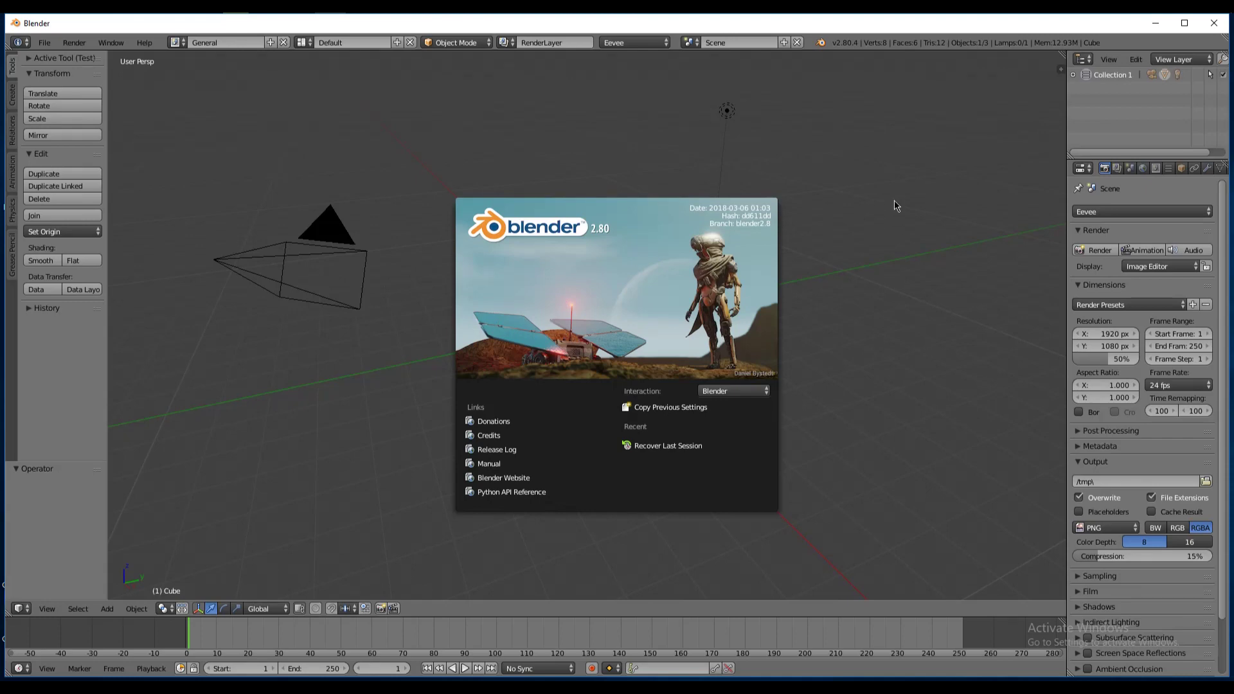
{"action": "left_click", "coordinate": [878, 248]}
Step: Examine the default cube scene from another angle and the list of available render engines
{"action": "scroll", "coordinate": [601, 260], "scroll_direction": "down", "scroll_amount": 3}
{"action": "scroll", "coordinate": [601, 261], "scroll_direction": "up", "scroll_amount": 3}
{"action": "left_click_drag", "start_coordinate": [579, 264], "coordinate": [543, 122]}
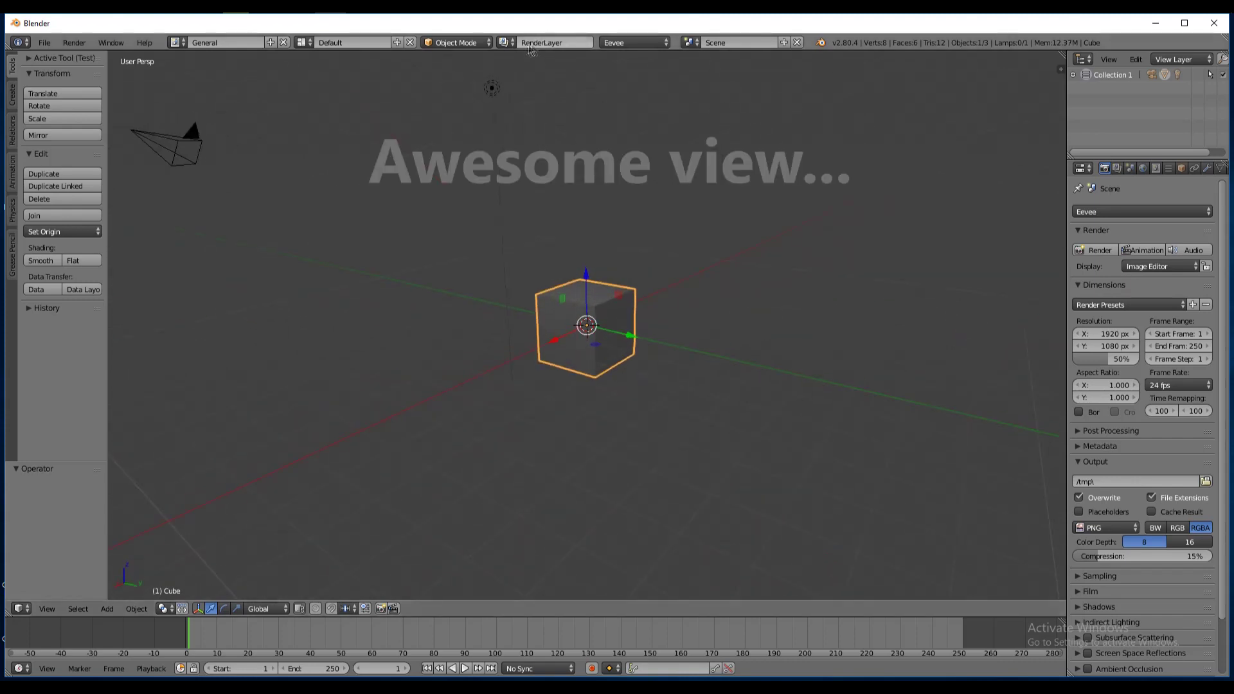
{"action": "left_click", "coordinate": [508, 40]}
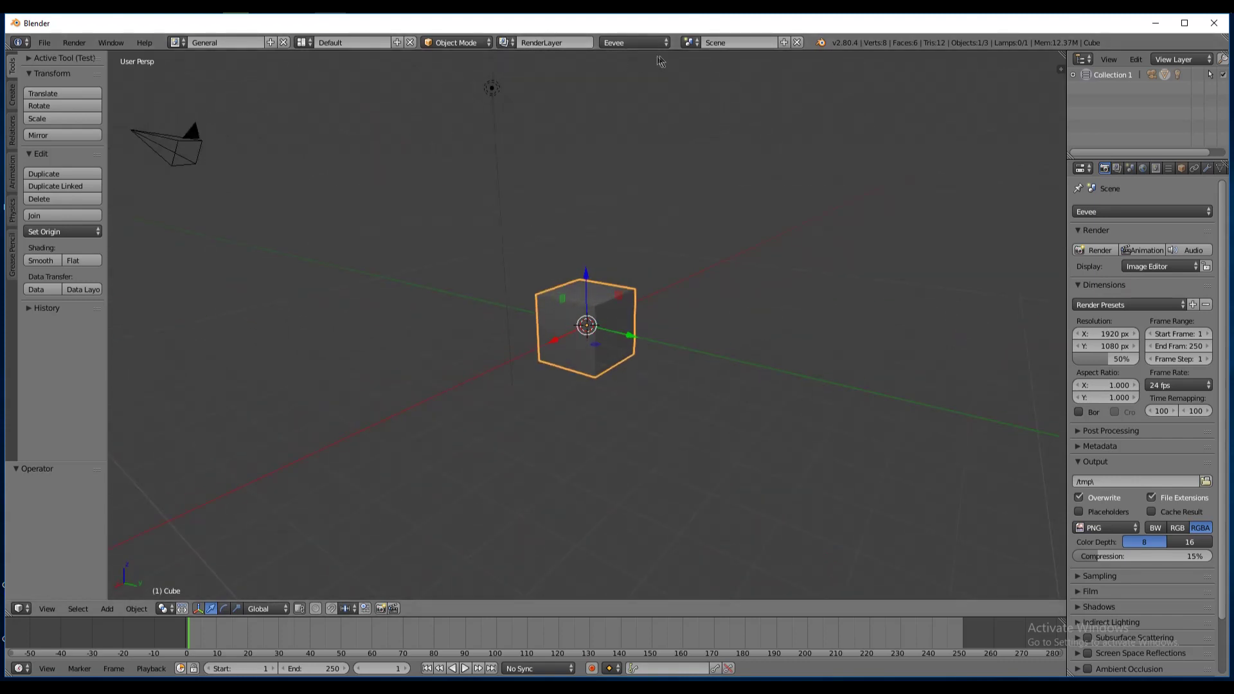
{"action": "left_click", "coordinate": [663, 43]}
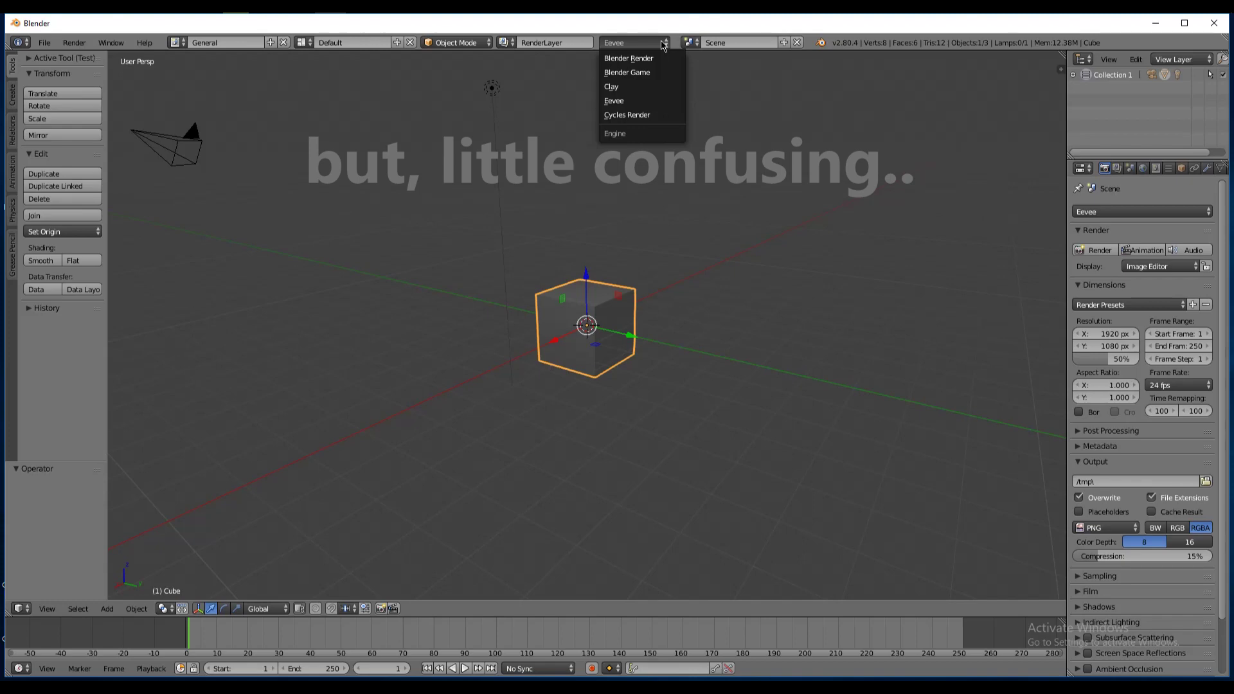
{"action": "left_click_drag", "start_coordinate": [690, 218], "coordinate": [588, 283]}
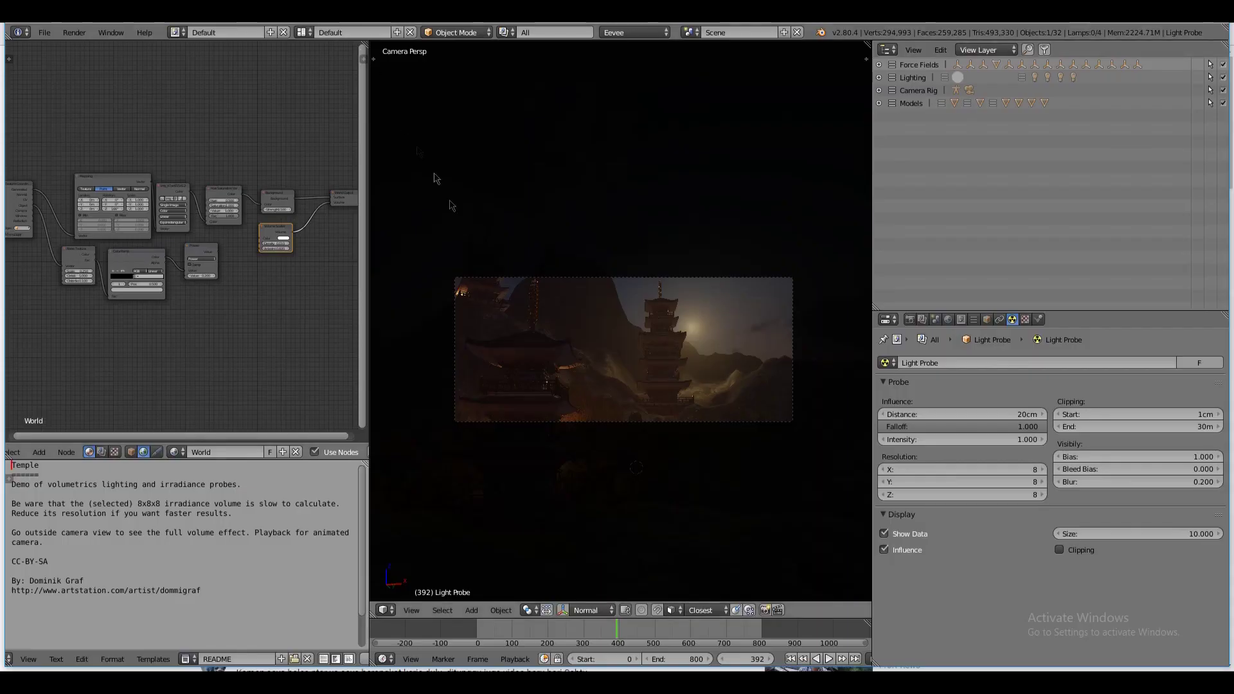
Step: Inspect the Temple demo scene up close in the camera view and from free viewpoints outside the camera
{"action": "scroll", "coordinate": [610, 323], "scroll_direction": "up", "scroll_amount": 2}
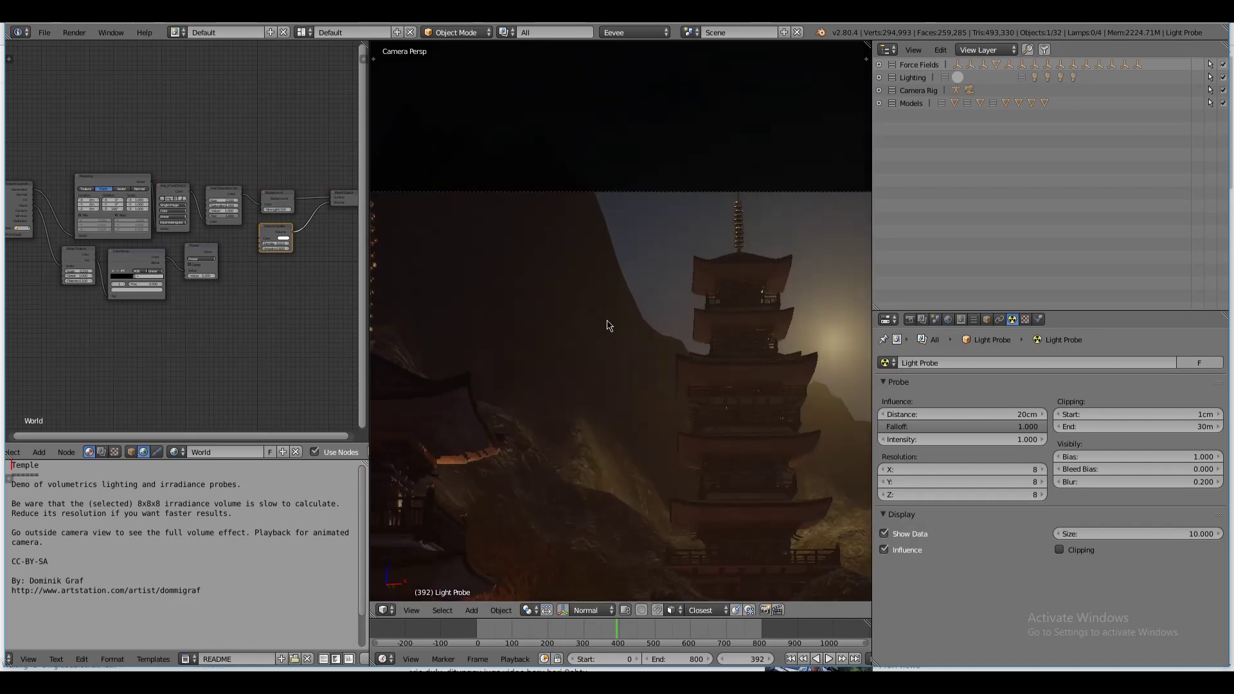
{"action": "scroll", "coordinate": [701, 372], "scroll_direction": "down", "scroll_amount": 4}
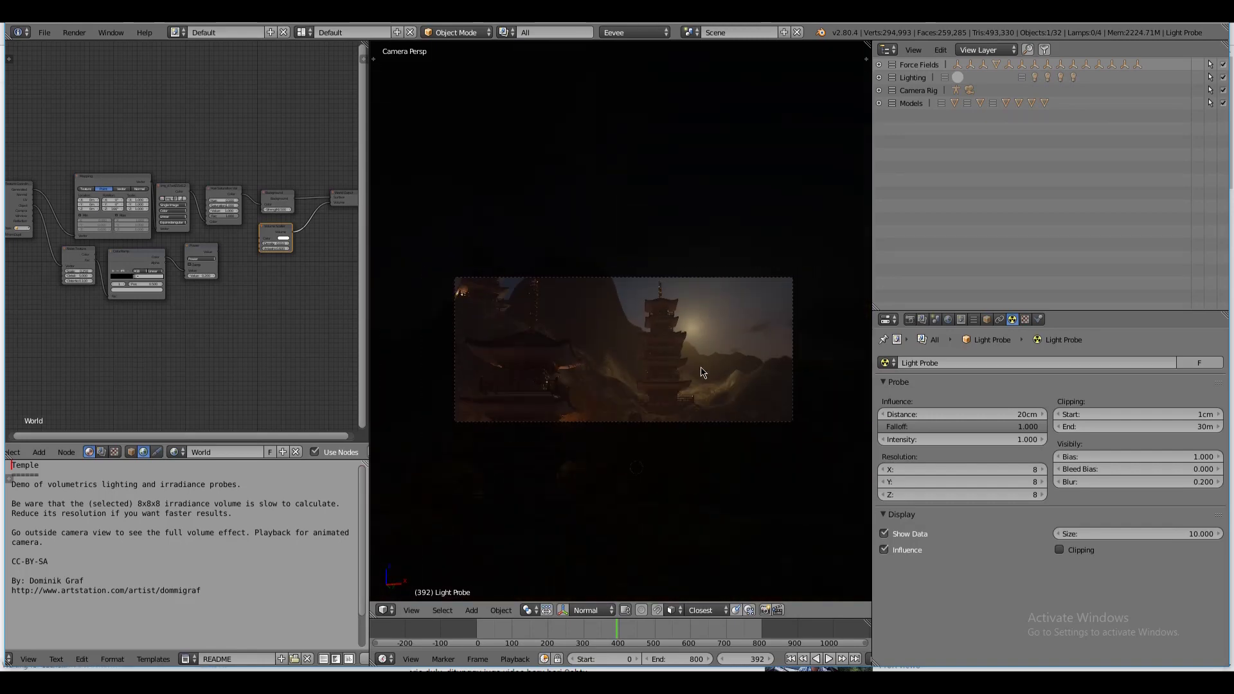
{"action": "key", "text": "KP_0"}
{"action": "left_click_drag", "start_coordinate": [687, 384], "coordinate": [661, 360]}
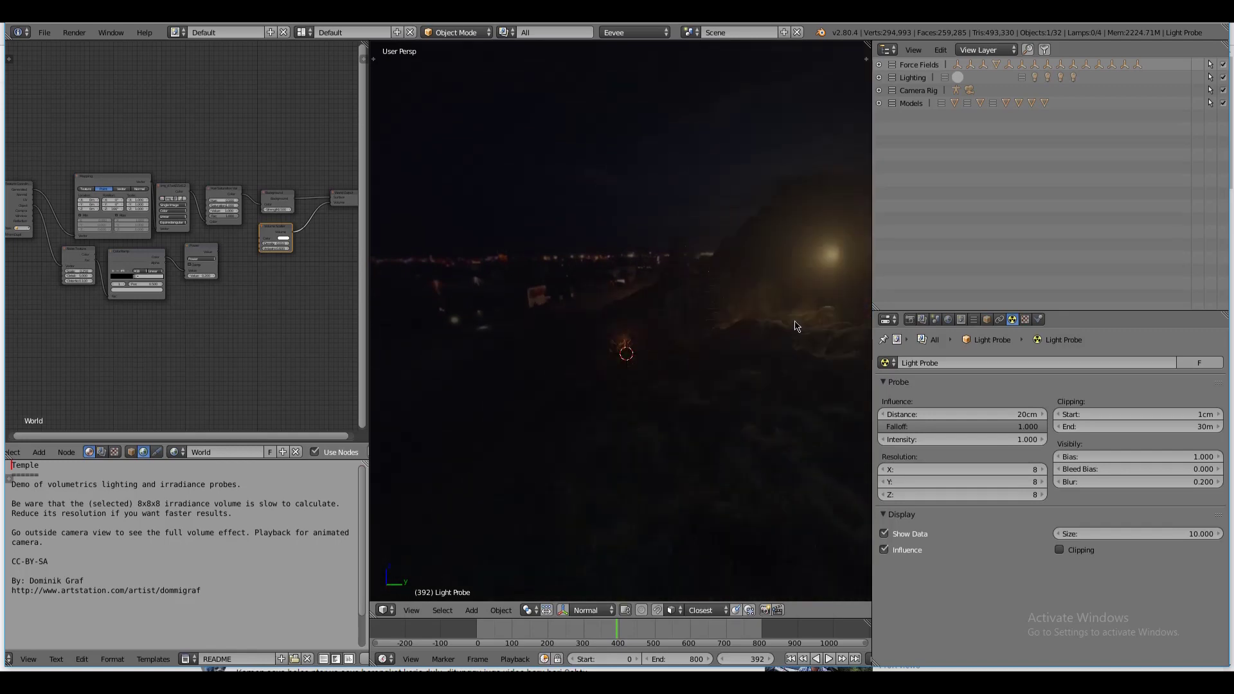
{"action": "left_click_drag", "start_coordinate": [794, 329], "coordinate": [670, 342]}
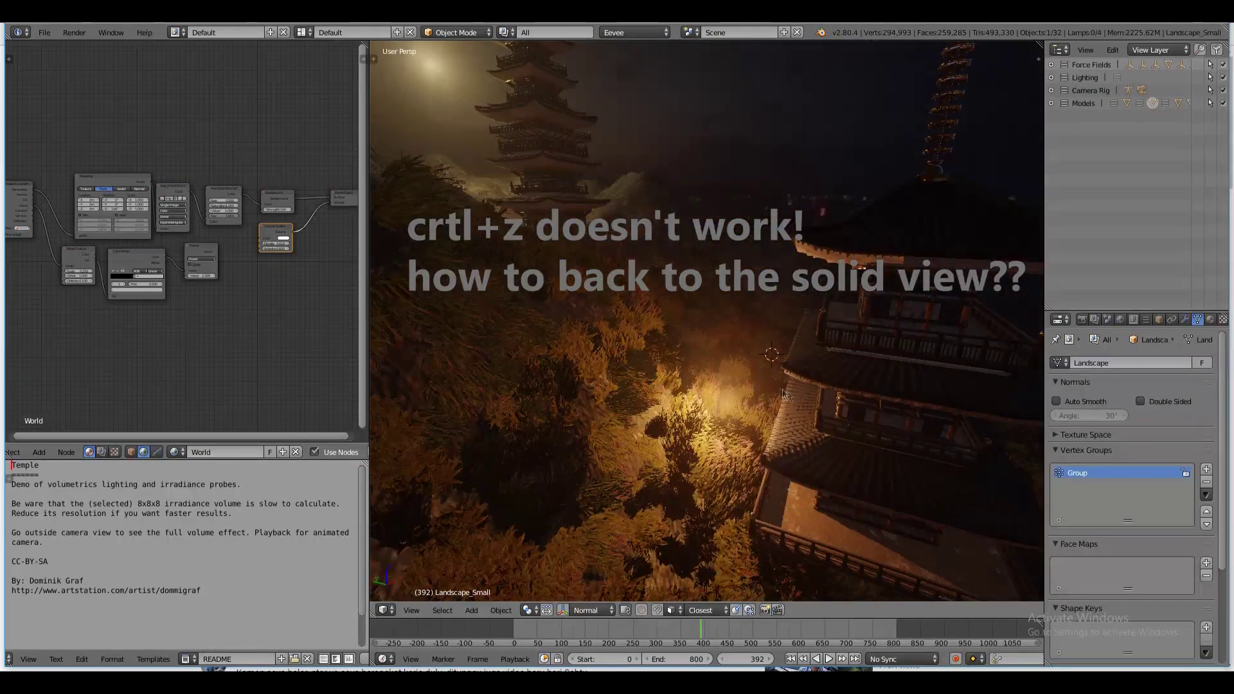
{"action": "left_click_drag", "start_coordinate": [783, 393], "coordinate": [738, 381]}
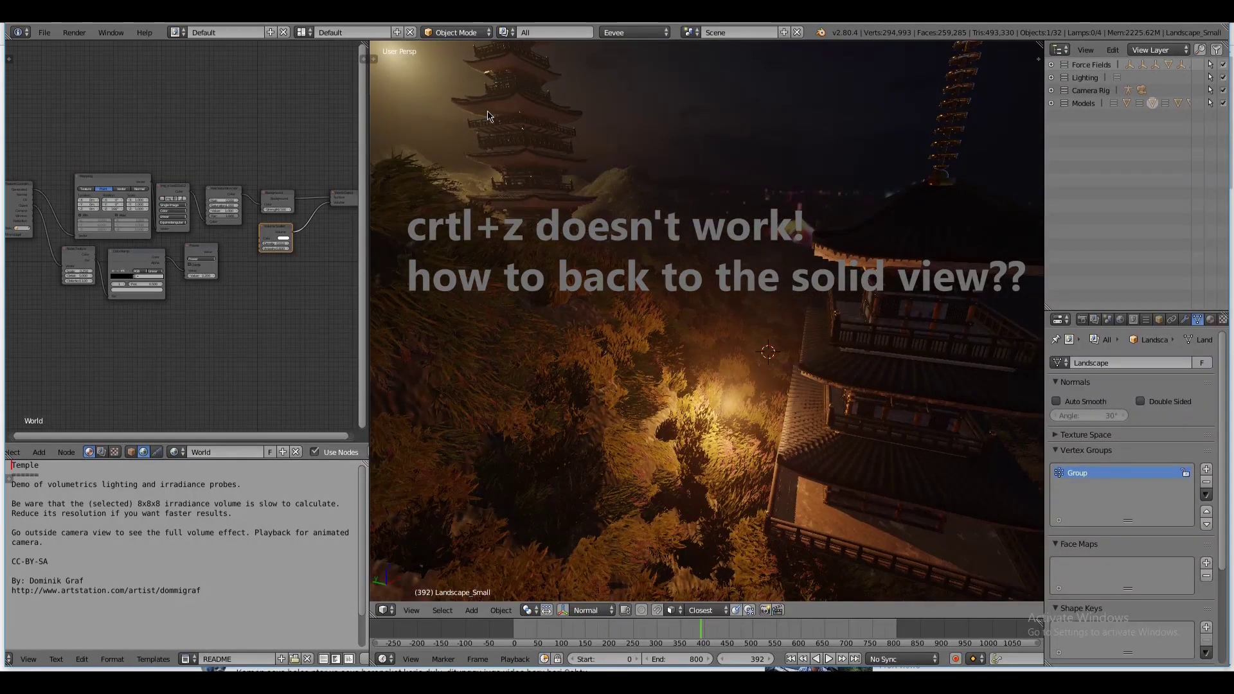
{"action": "left_click", "coordinate": [469, 32]}
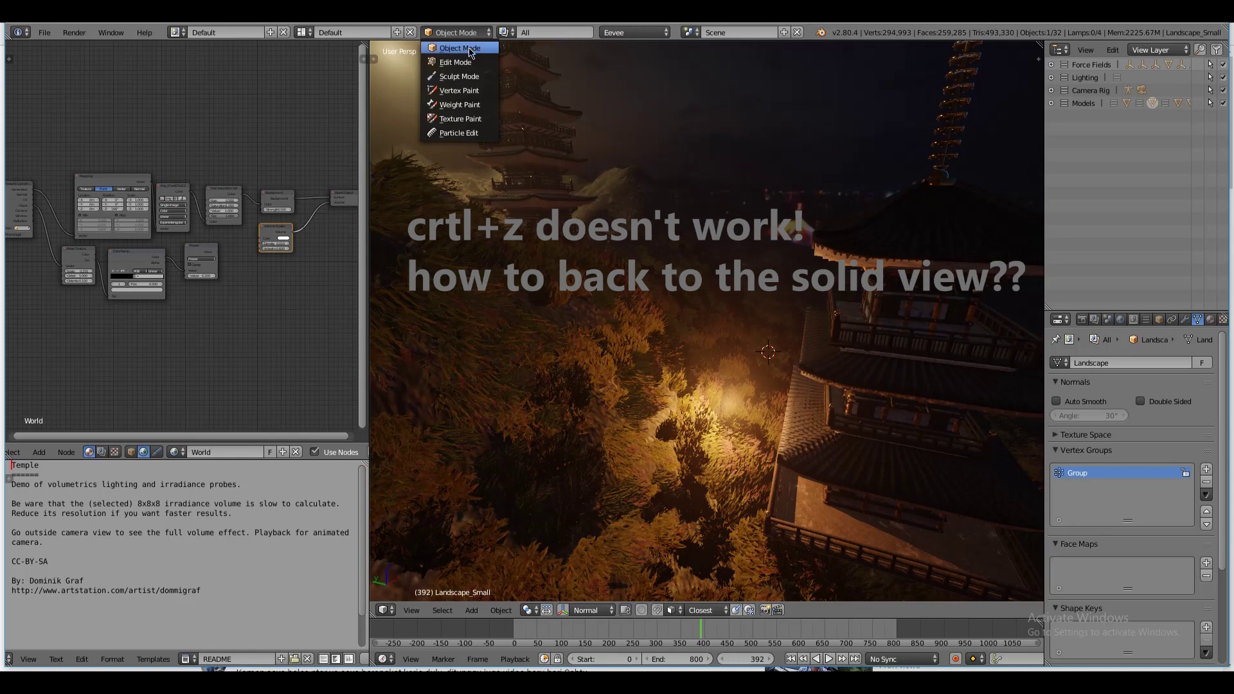
{"action": "left_click", "coordinate": [469, 49]}
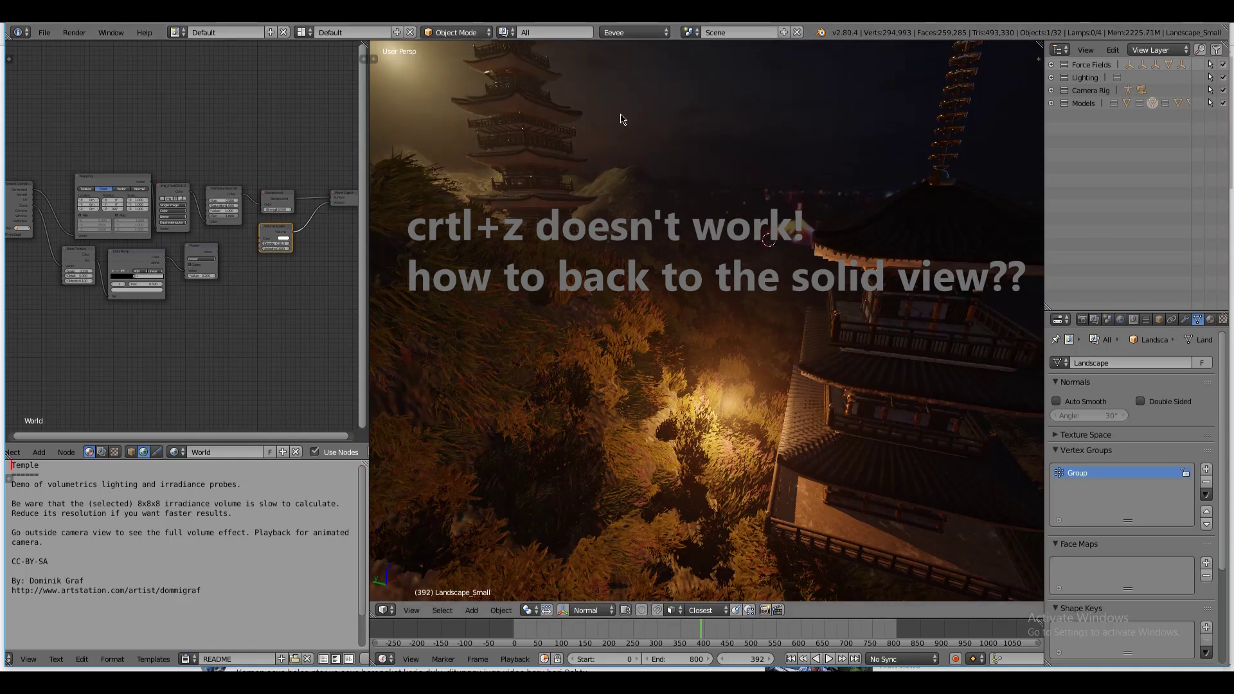
{"action": "left_click", "coordinate": [74, 32]}
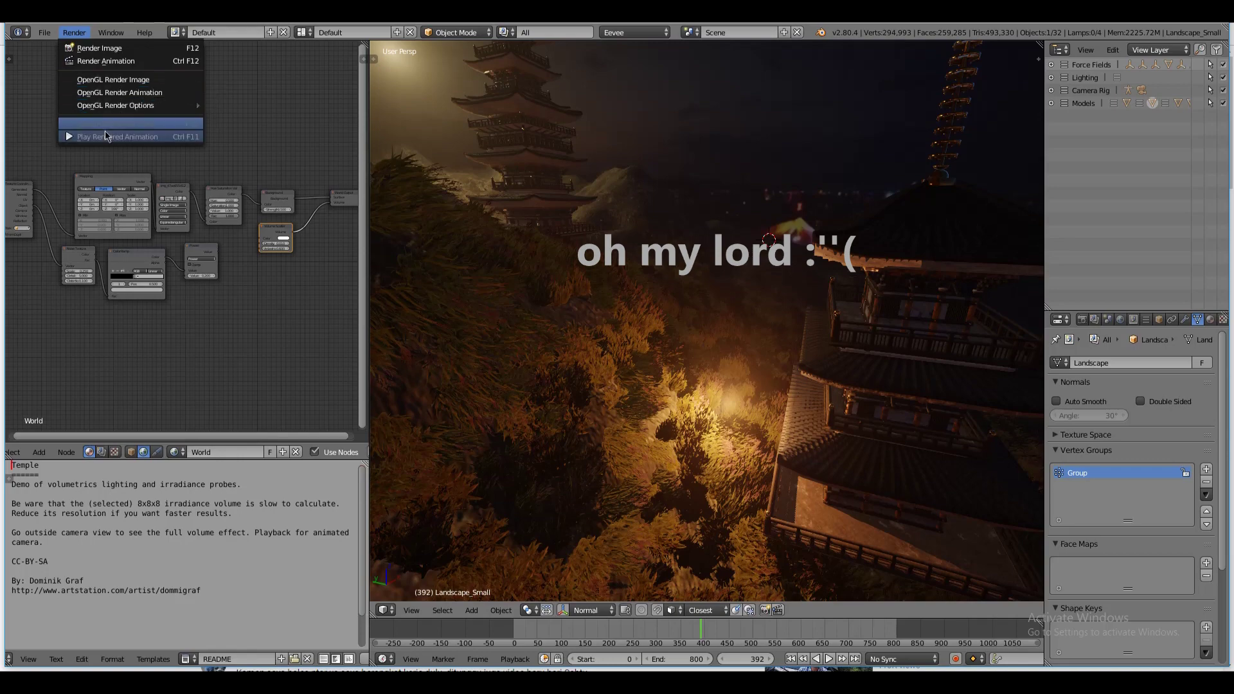
{"action": "left_click", "coordinate": [456, 32]}
{"action": "key", "text": "Escape"}
Step: Render the Temple scene's current frame as an image, and return to the 3D view to look around
{"action": "left_click", "coordinate": [74, 32]}
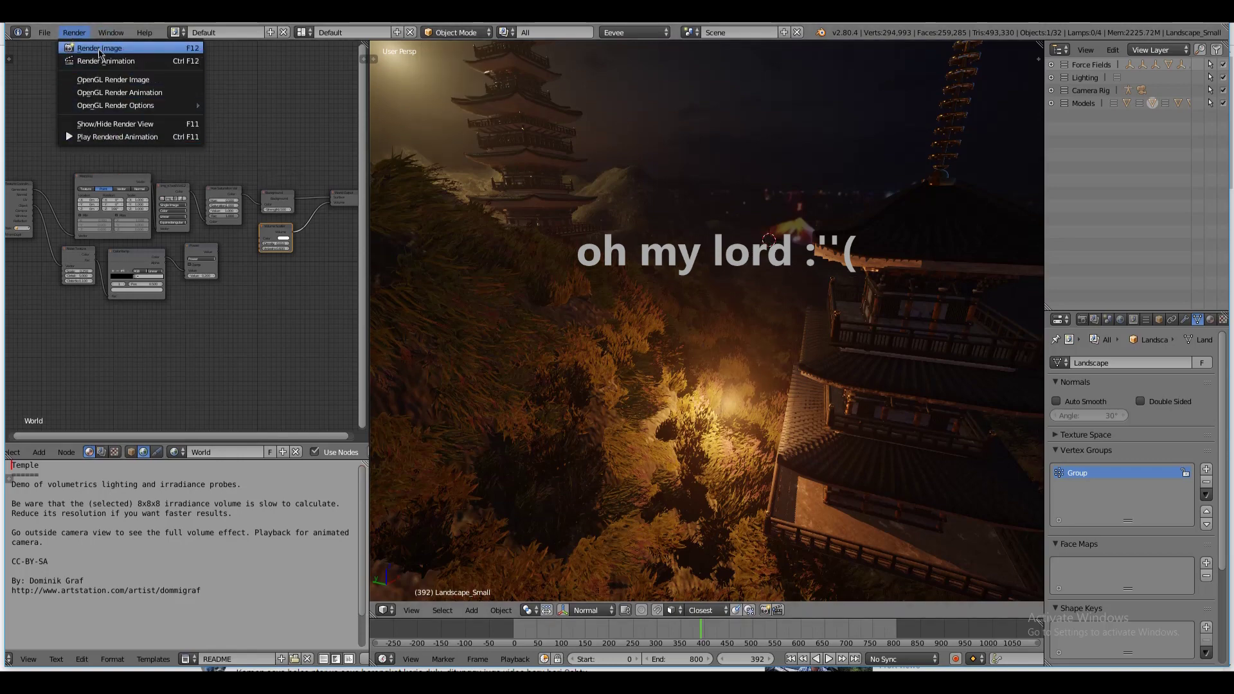
{"action": "left_click", "coordinate": [100, 48]}
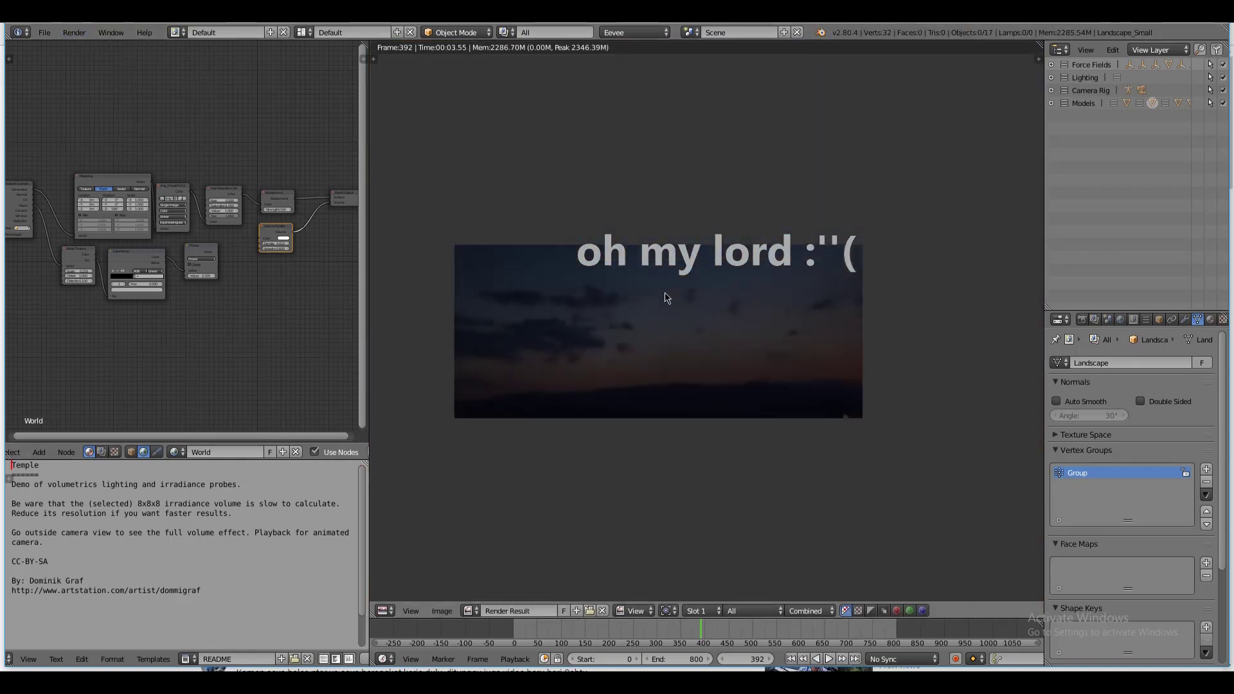
{"action": "key", "text": "Escape"}
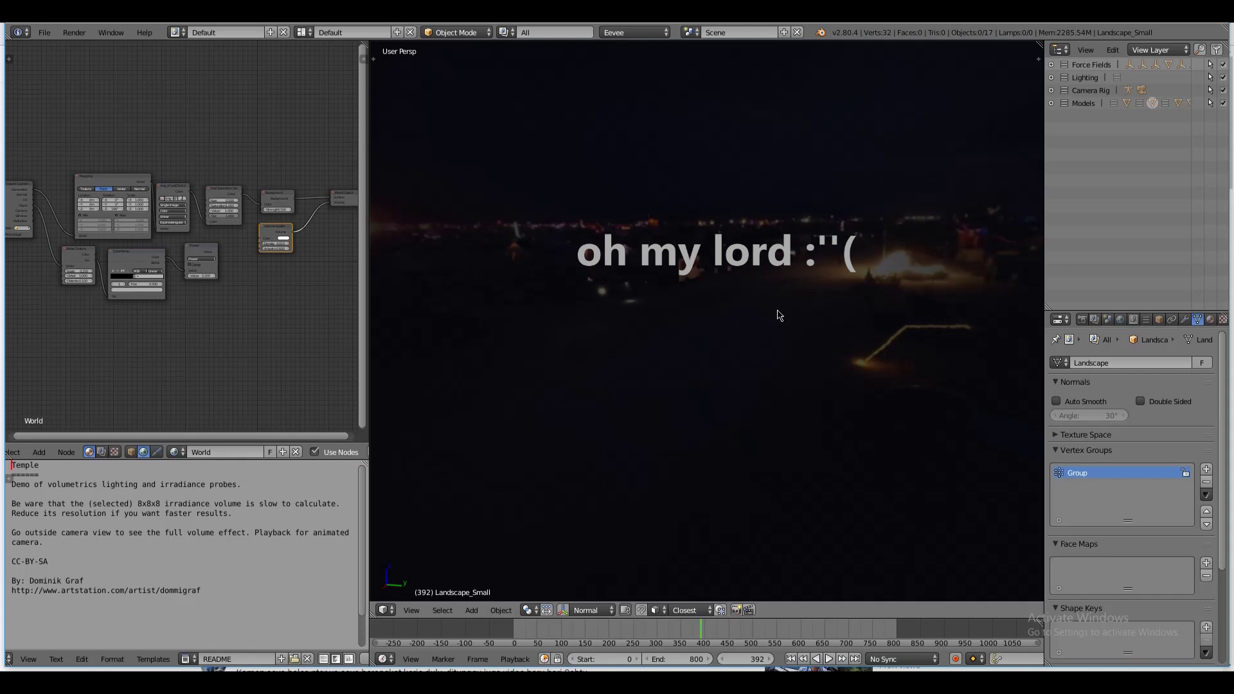
{"action": "left_click_drag", "start_coordinate": [765, 299], "coordinate": [517, 301]}
{"action": "left_click_drag", "start_coordinate": [790, 403], "coordinate": [771, 366]}
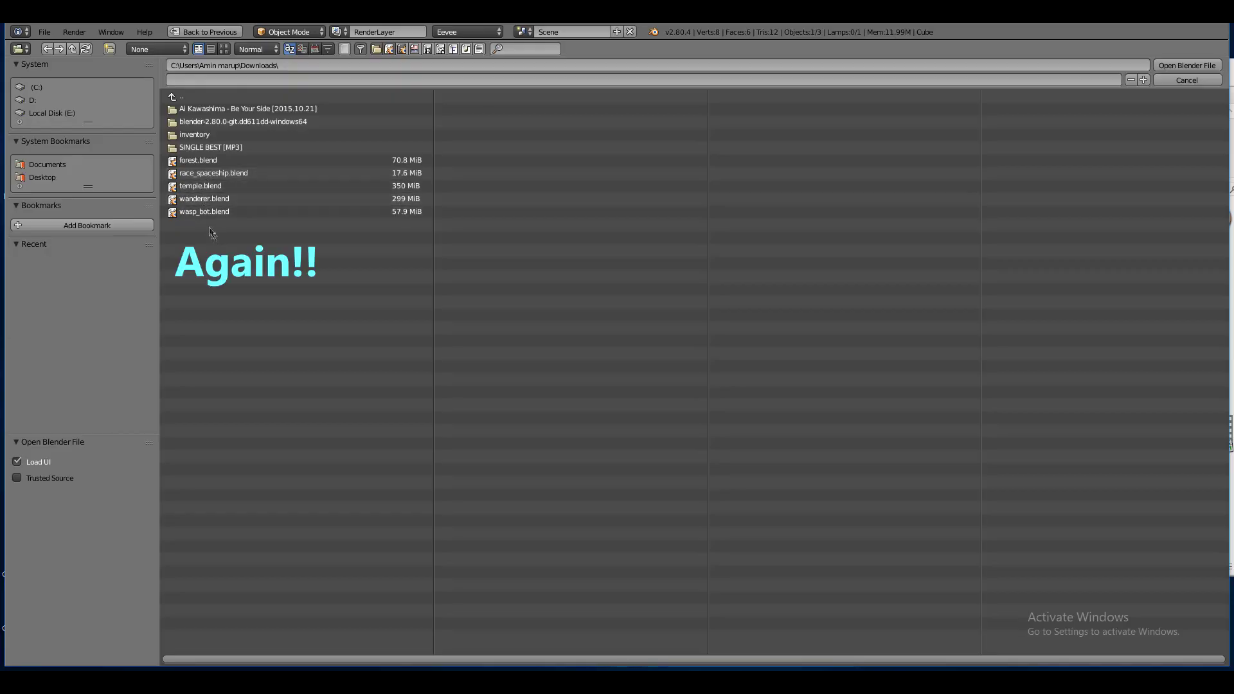
Step: Open wasp_bot.blend and examine the Wasp Bot's head from the camera view and from free viewpoints
{"action": "left_click", "coordinate": [209, 211]}
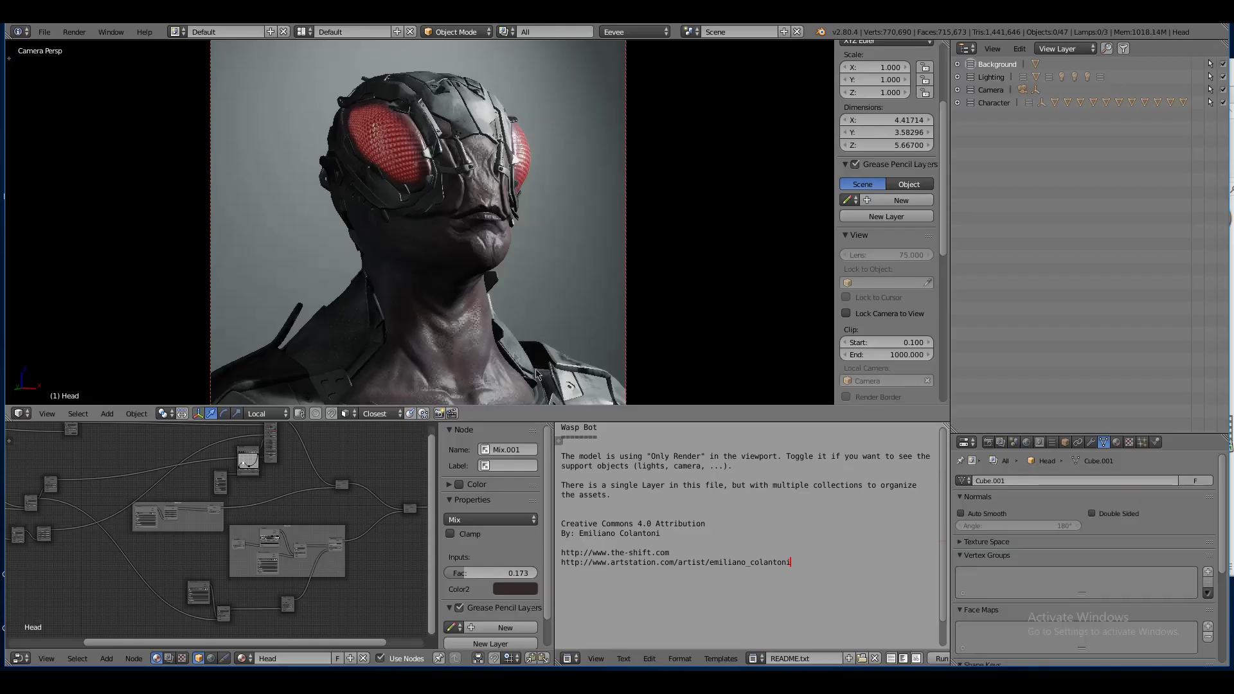
{"action": "scroll", "coordinate": [399, 151], "scroll_direction": "up", "scroll_amount": 6}
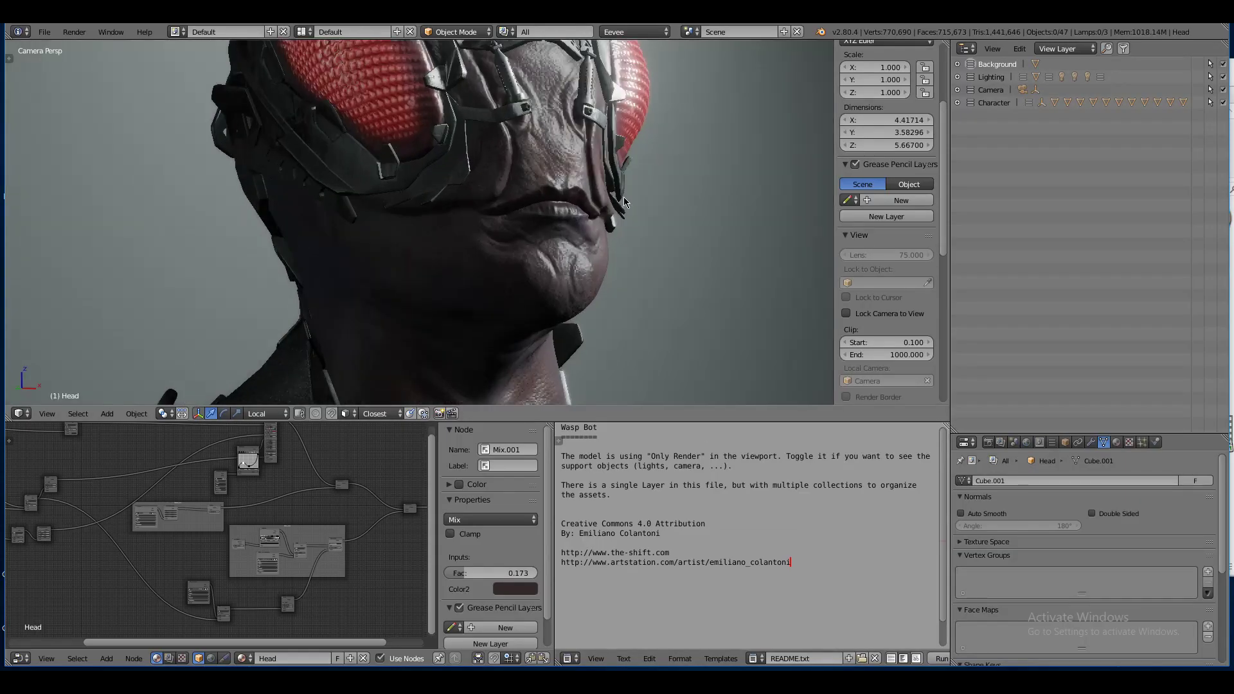
{"action": "scroll", "coordinate": [621, 199], "scroll_direction": "down", "scroll_amount": 5}
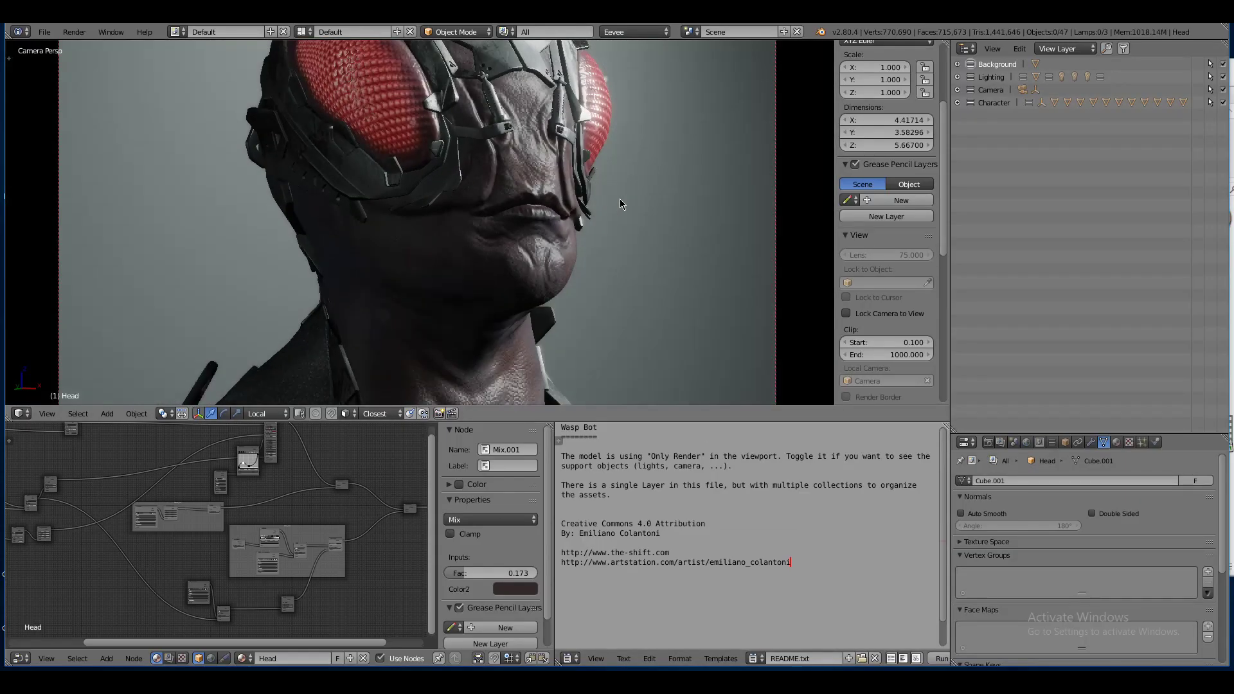
{"action": "key", "text": "KP_0"}
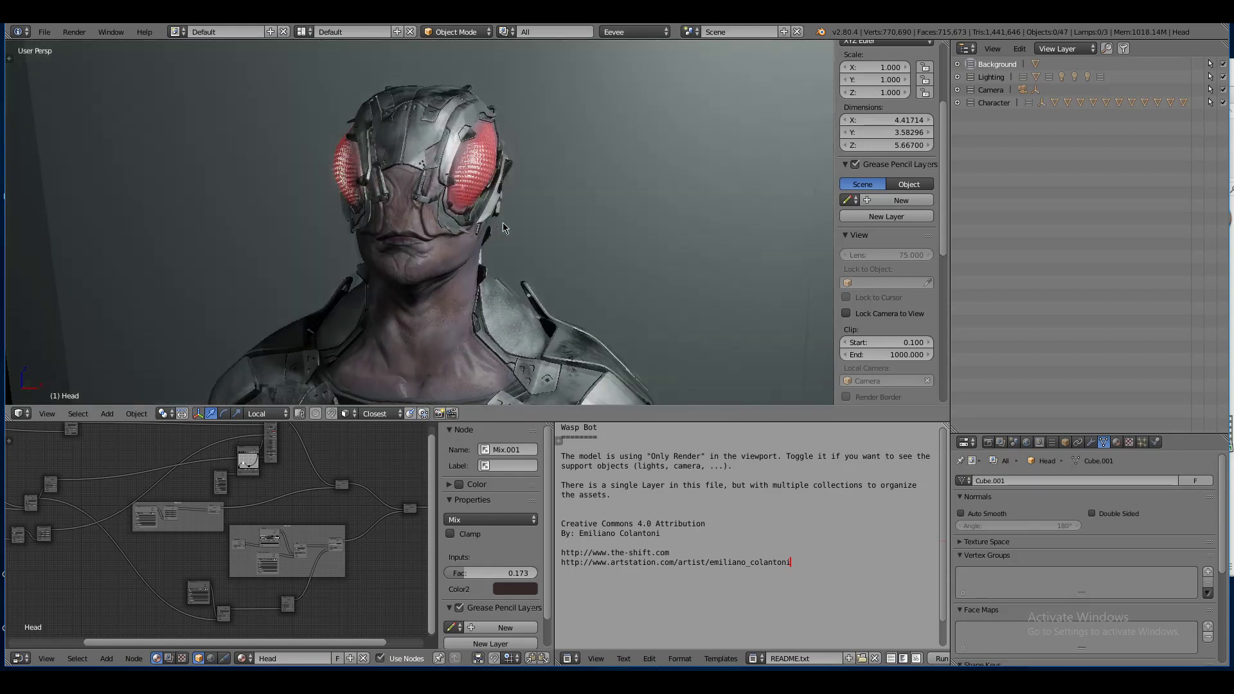
{"action": "left_click_drag", "start_coordinate": [502, 222], "coordinate": [466, 230]}
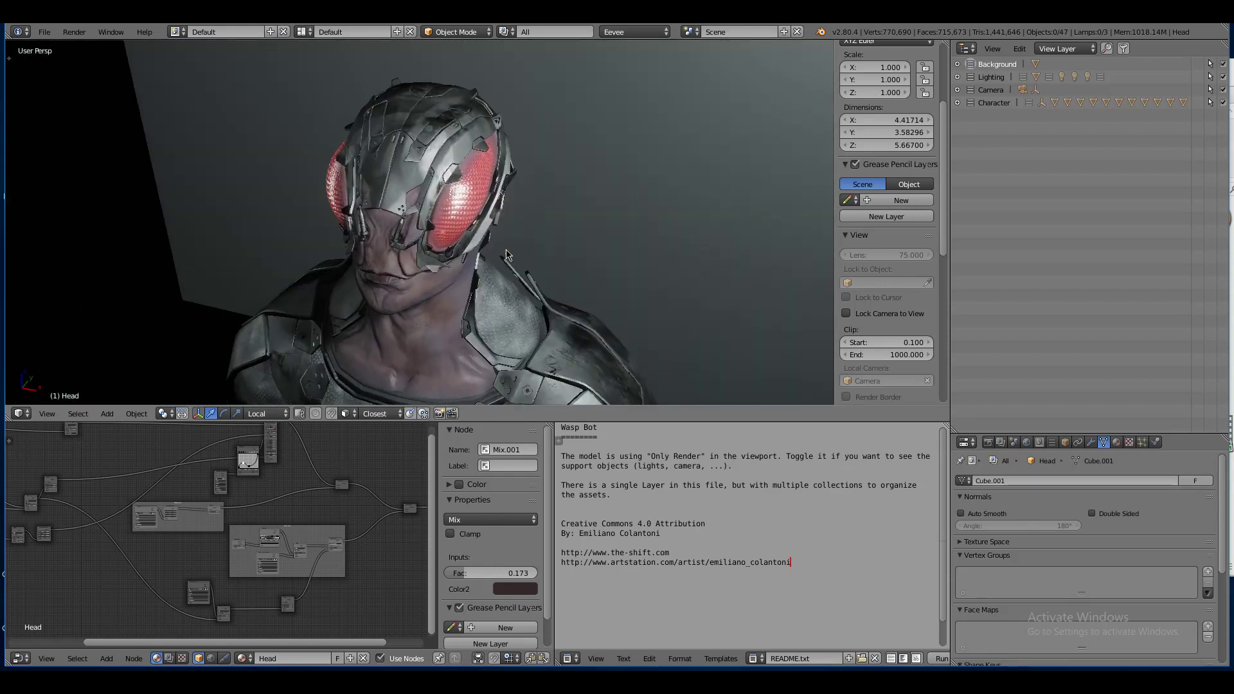
{"action": "scroll", "coordinate": [489, 159], "scroll_direction": "up", "scroll_amount": 3}
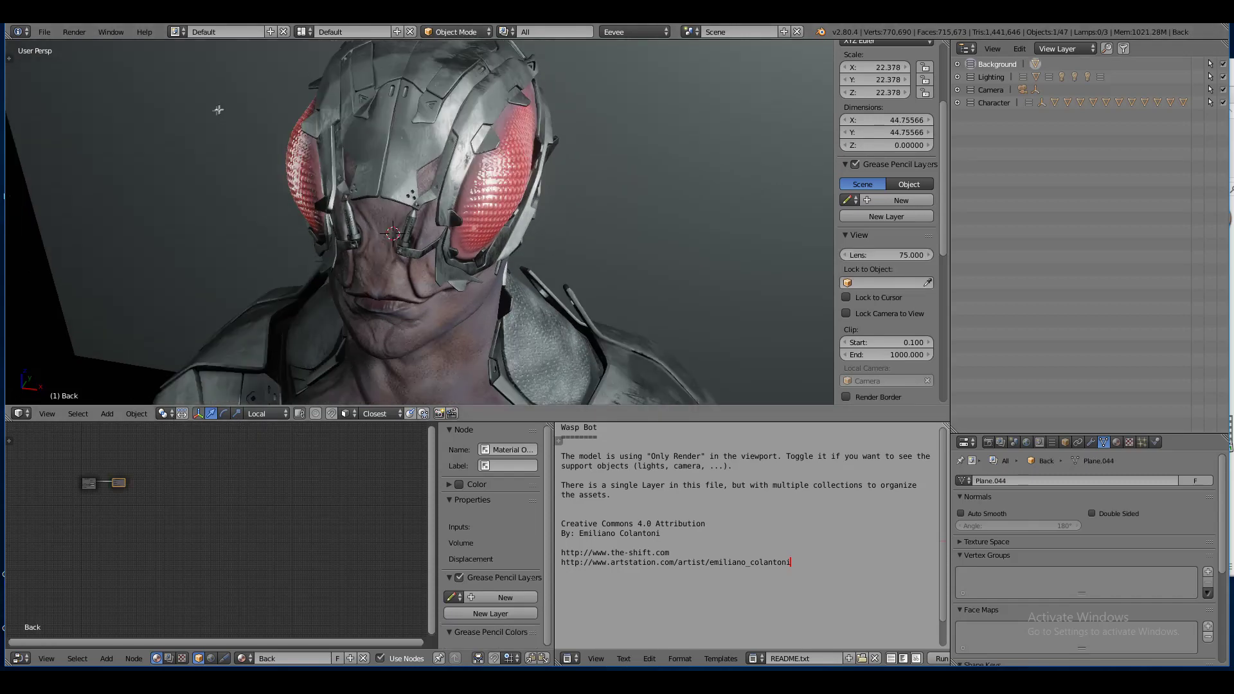
{"action": "left_click", "coordinate": [453, 32]}
{"action": "left_click", "coordinate": [459, 47]}
{"action": "left_click", "coordinate": [221, 31]}
{"action": "left_click", "coordinate": [165, 413]}
{"action": "left_click", "coordinate": [22, 414]}
{"action": "key", "text": "Escape"}
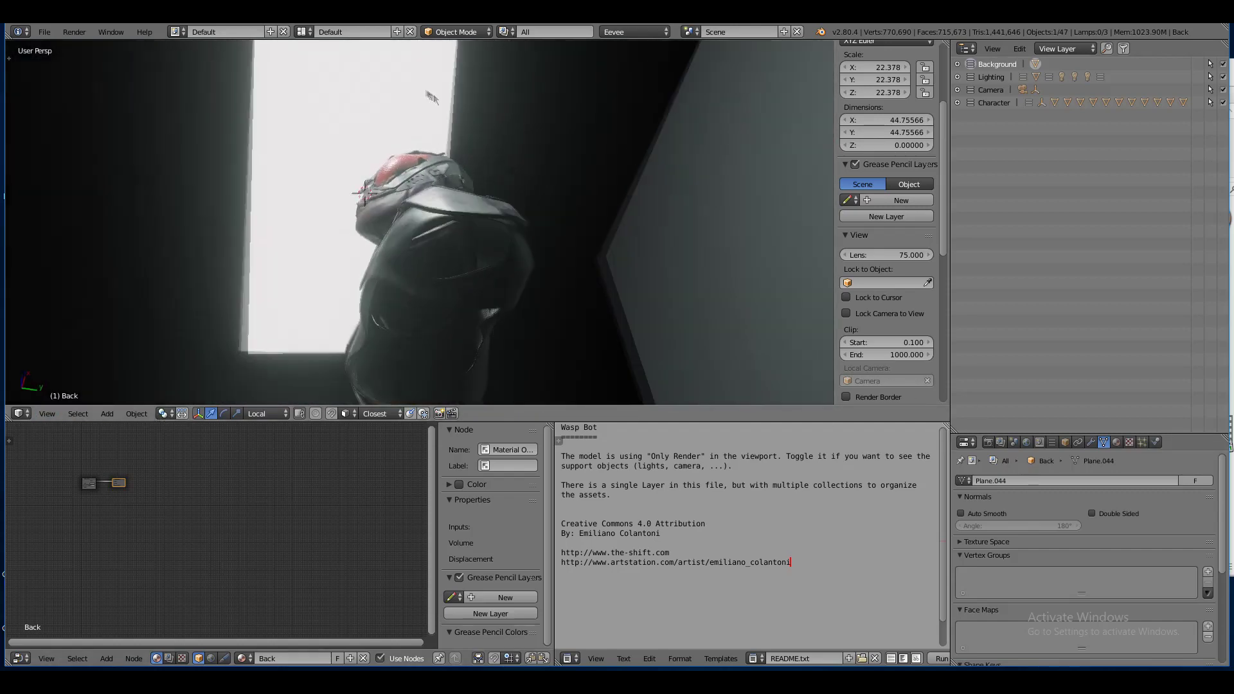
Step: Select the Wasp Bot's Body_armour_11 chest piece and view the whole bust
{"action": "left_click", "coordinate": [427, 97]}
{"action": "scroll", "coordinate": [414, 280], "scroll_direction": "up", "scroll_amount": 3}
{"action": "left_click", "coordinate": [510, 310]}
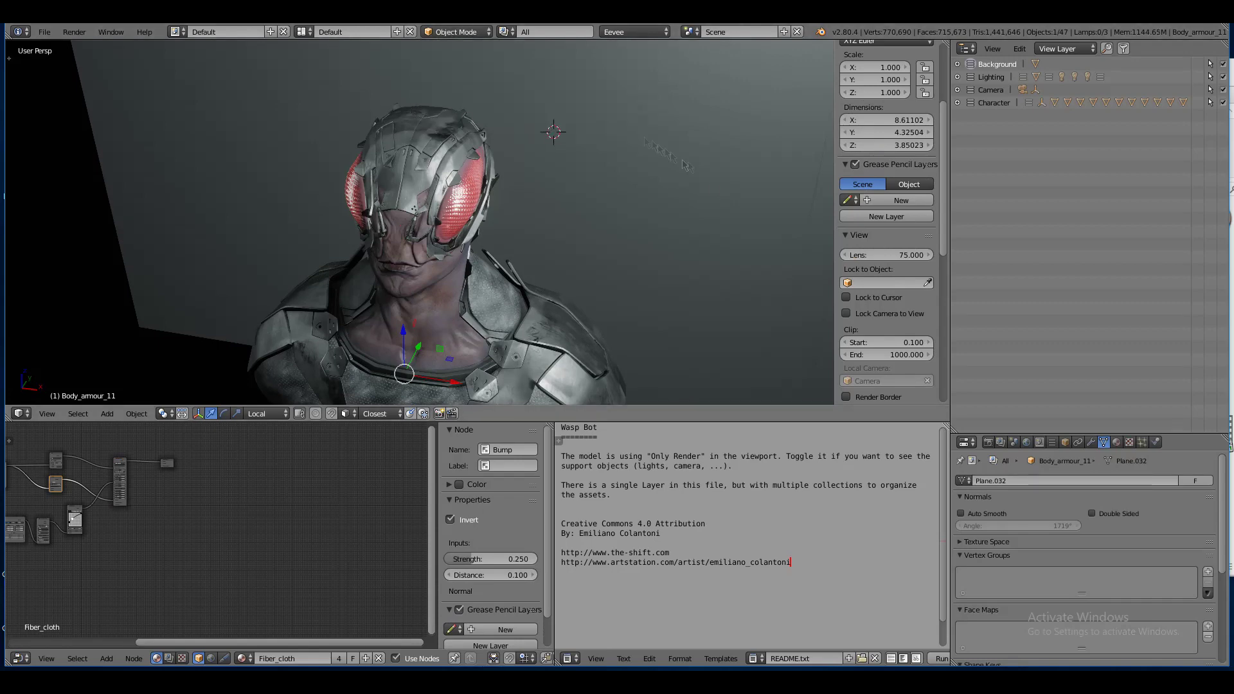
{"action": "scroll", "coordinate": [636, 139], "scroll_direction": "down", "scroll_amount": 5}
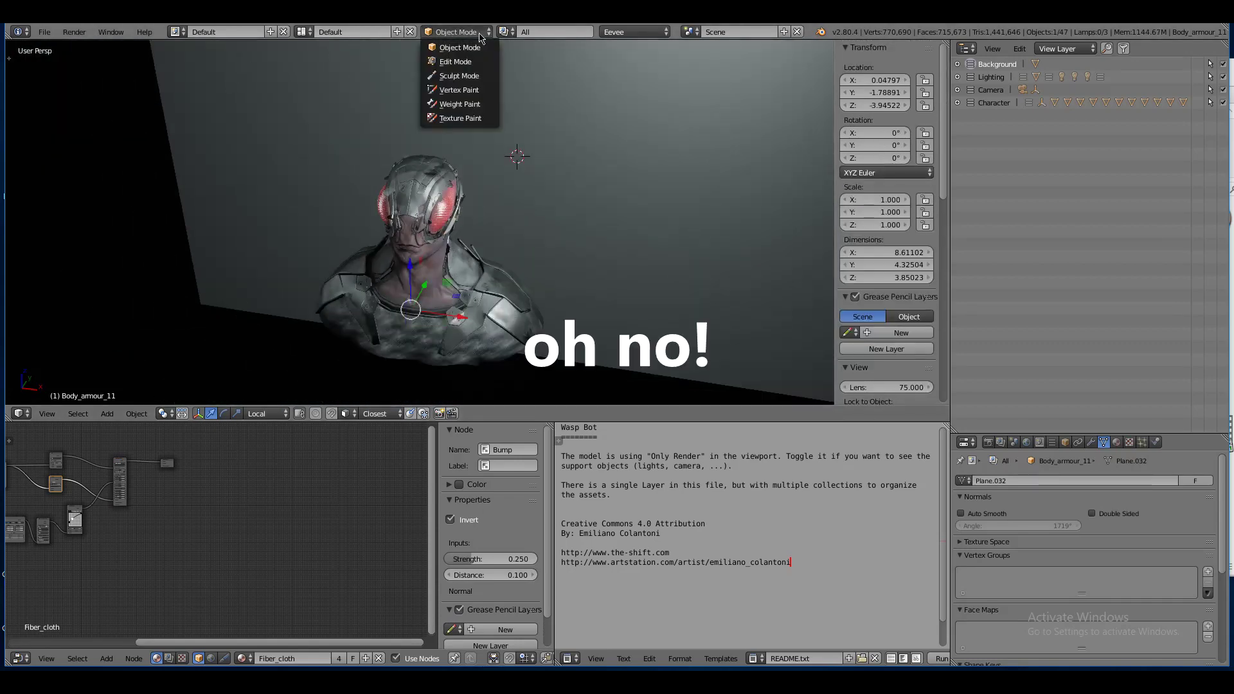
Step: Enter Edit Mode on the selected chest armour, inspect the head up close, and return to Object Mode
{"action": "left_click", "coordinate": [455, 61]}
{"action": "scroll", "coordinate": [632, 77], "scroll_direction": "up", "scroll_amount": 6}
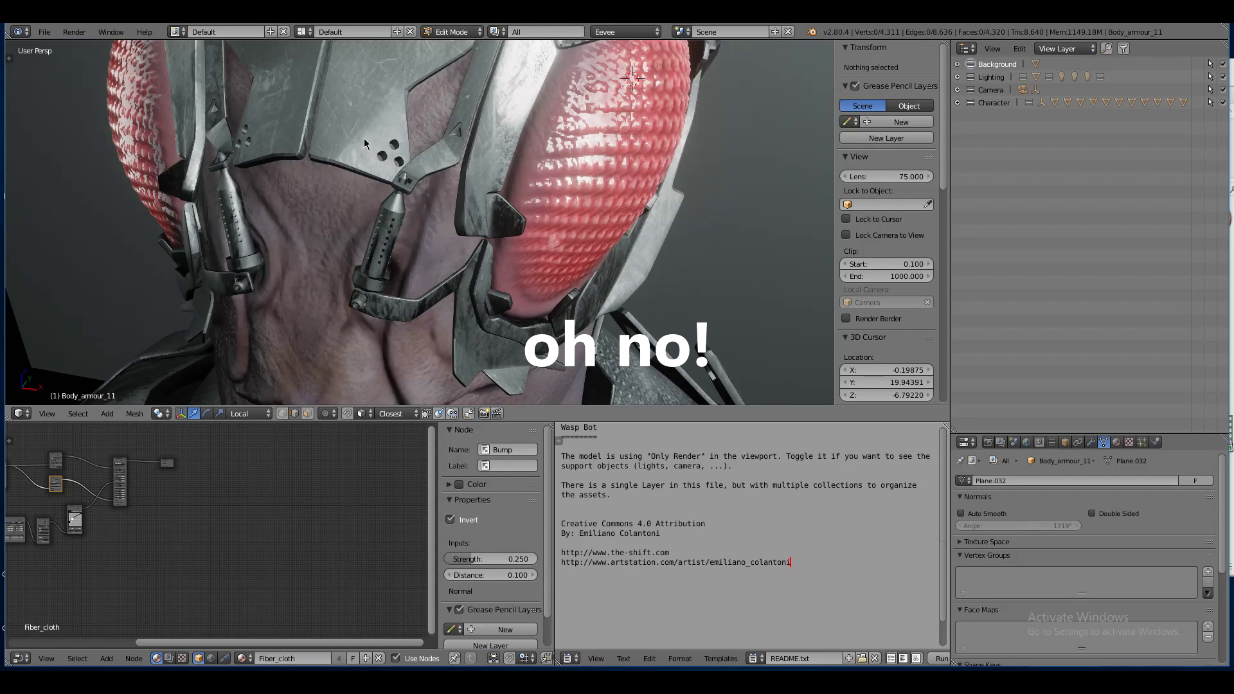
{"action": "key", "text": "Tab"}
{"action": "right_click", "coordinate": [350, 142], "text": "shift"}
{"action": "scroll", "coordinate": [476, 298], "scroll_direction": "down", "scroll_amount": 3}
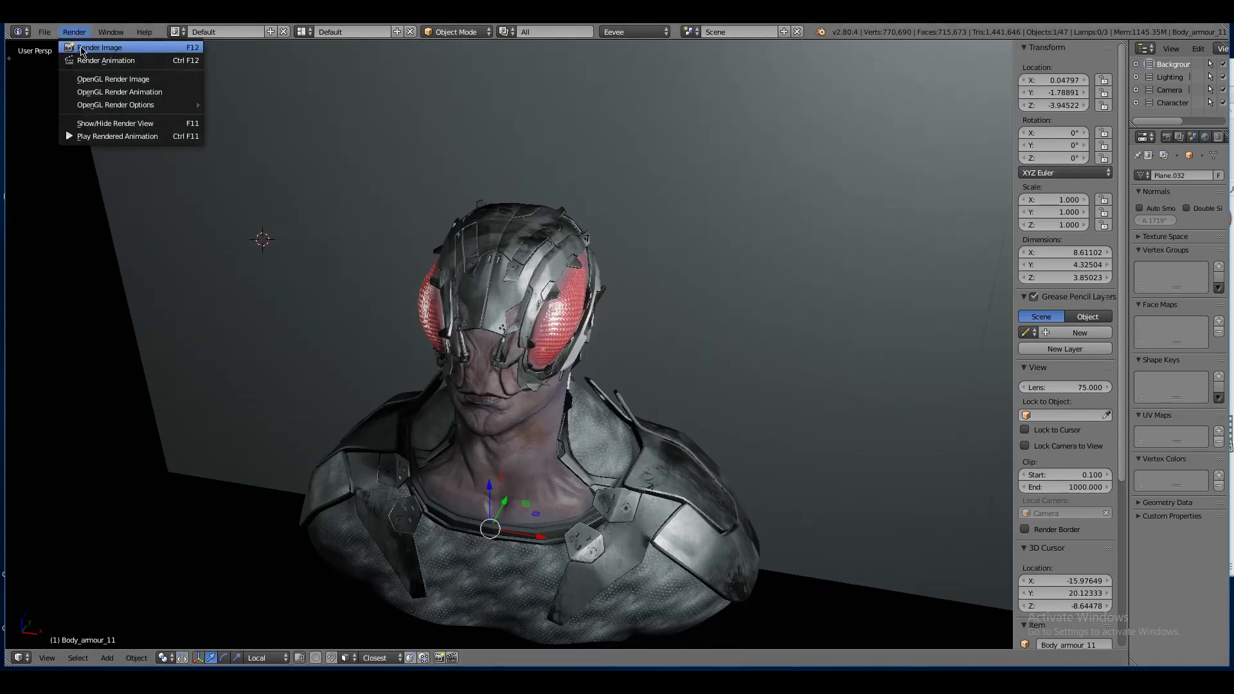
Step: Render the Wasp Bot scene's current frame as an image, examine the result, and return to the 3D view
{"action": "left_click", "coordinate": [81, 49]}
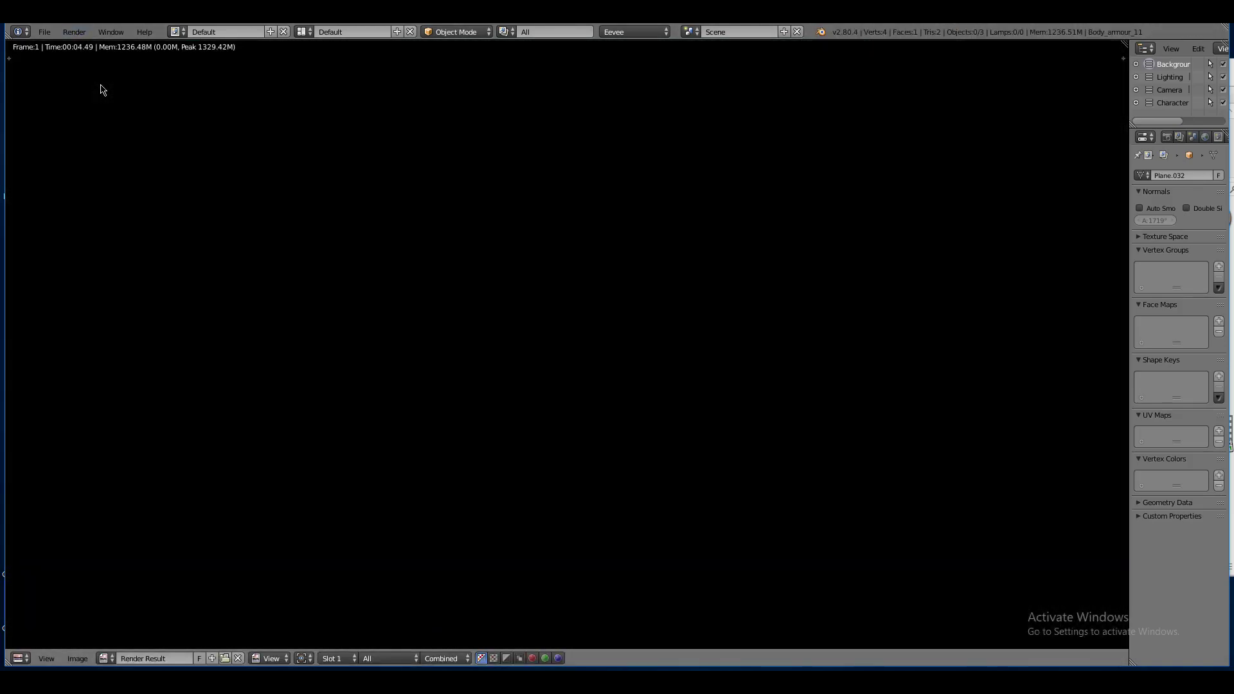
{"action": "key", "text": "Home"}
{"action": "scroll", "coordinate": [484, 360], "scroll_direction": "up", "scroll_amount": 5}
{"action": "scroll", "coordinate": [476, 358], "scroll_direction": "down", "scroll_amount": 3}
{"action": "scroll", "coordinate": [445, 392], "scroll_direction": "up", "scroll_amount": 1}
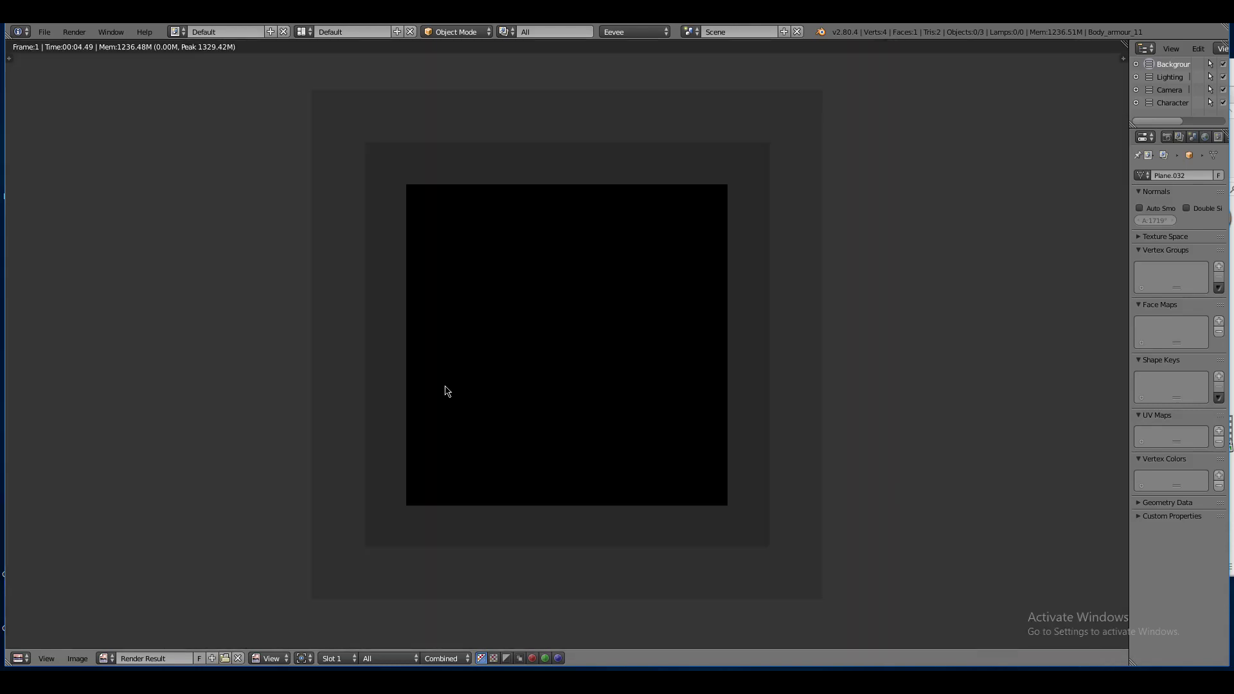
{"action": "key", "text": "Escape"}
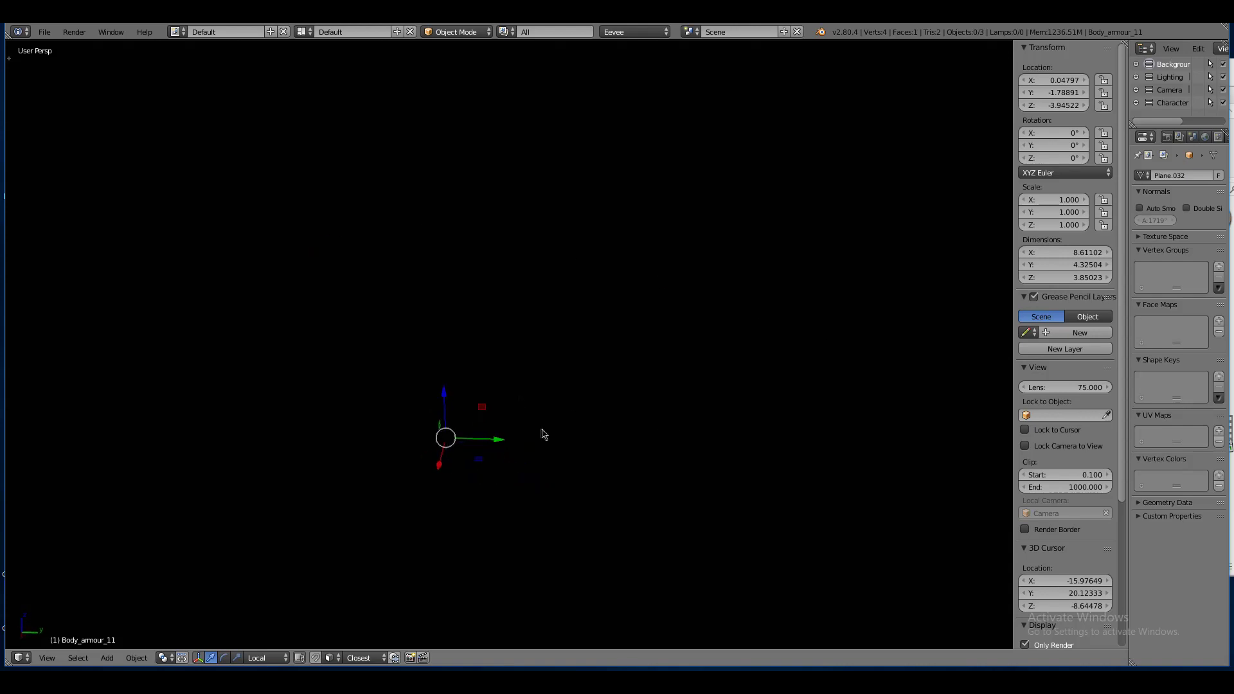
Step: Switch the screen layout to 3D View Full and back to Default
{"action": "left_click", "coordinate": [193, 32]}
{"action": "left_click", "coordinate": [199, 56]}
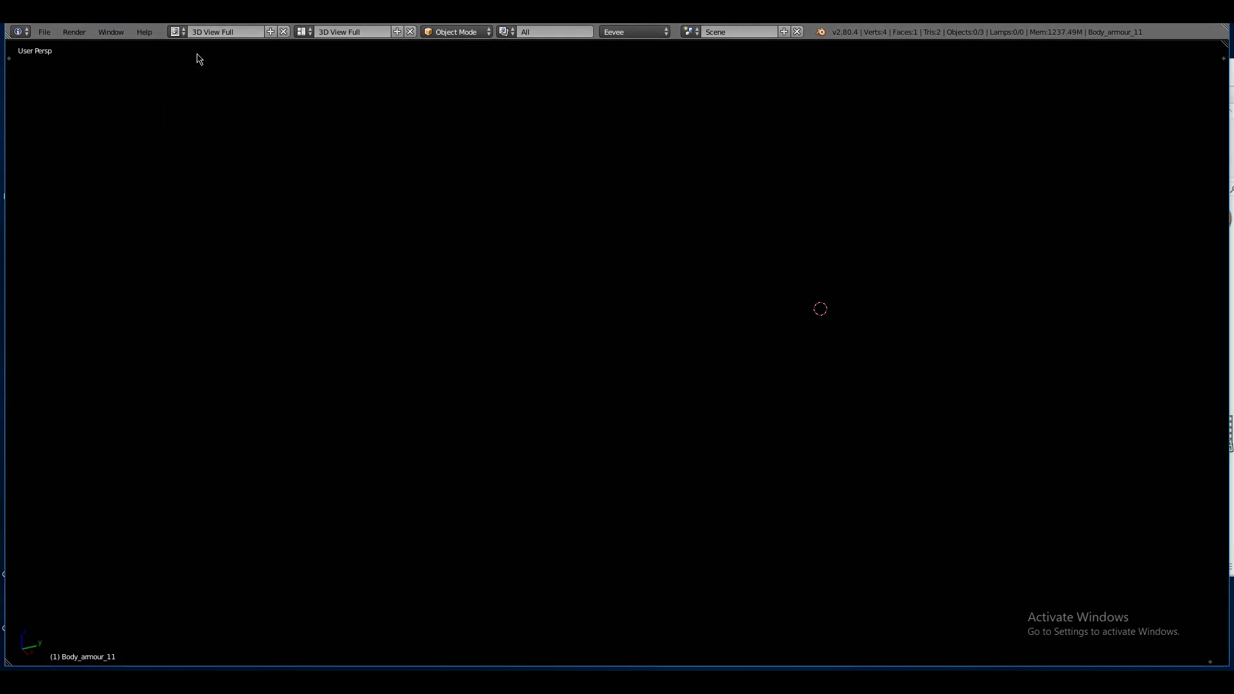
{"action": "left_click", "coordinate": [193, 90]}
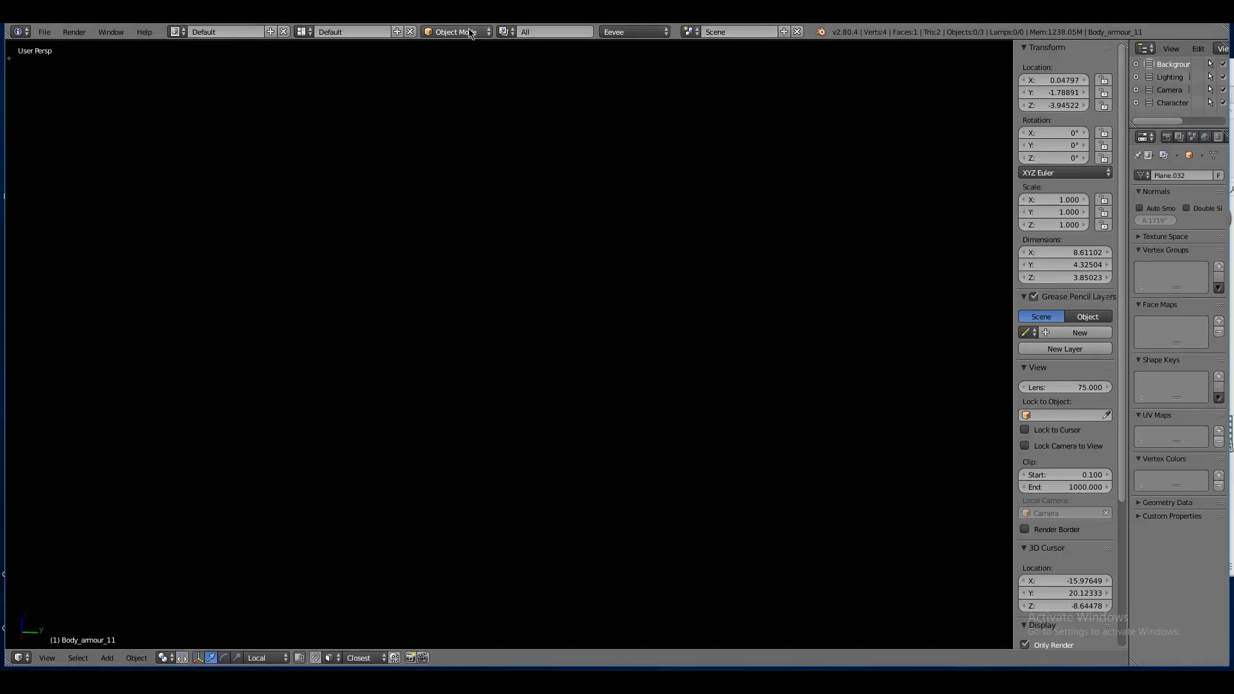